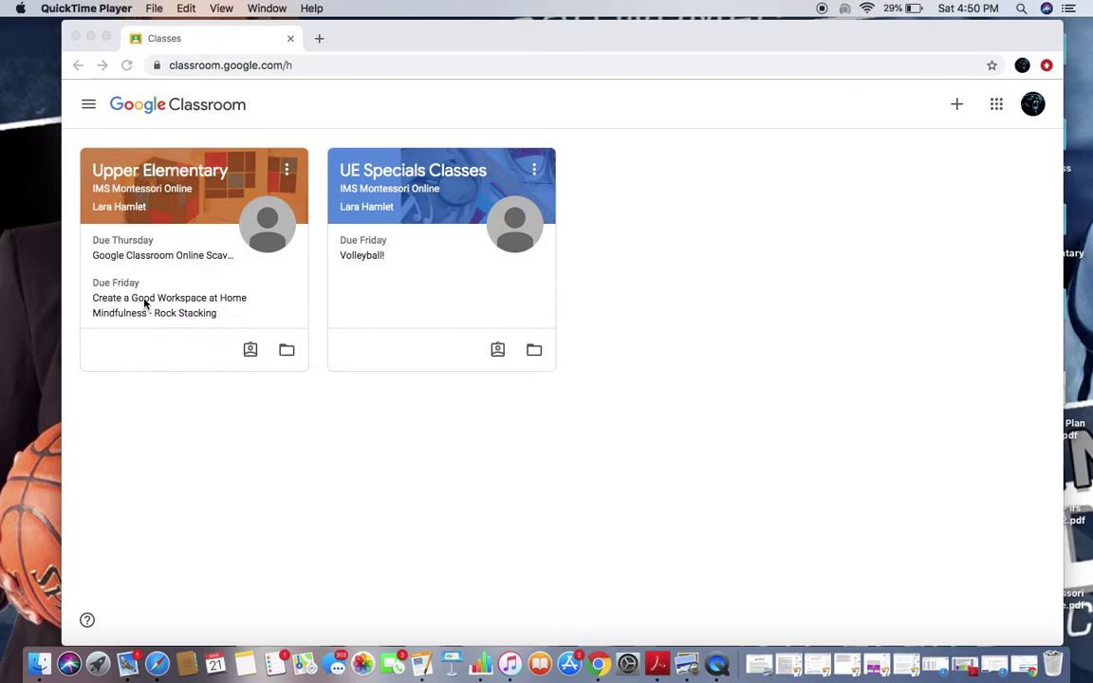
- Bring Chrome forward and open the Upper Elementary class card in Google Classroom
{"action": "left_click", "coordinate": [144, 391]}
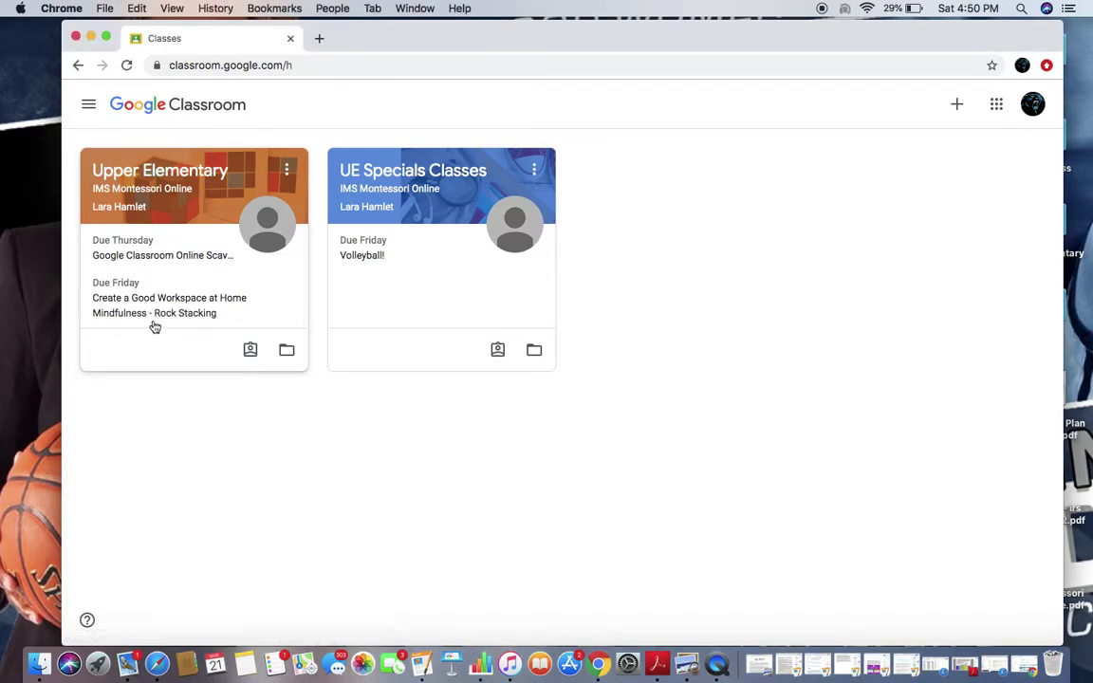
{"action": "left_click", "coordinate": [169, 179]}
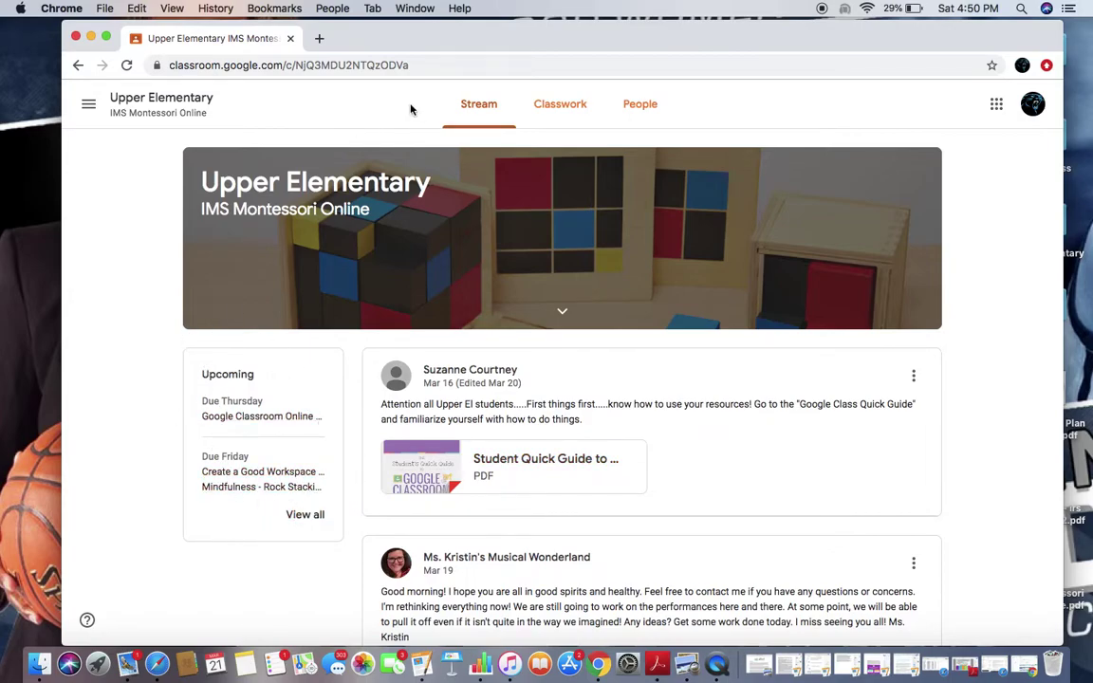
- On the Classwork page, expand the Online Grace and Courtesy Expectations assignment to show its attachments
{"action": "left_click", "coordinate": [552, 117]}
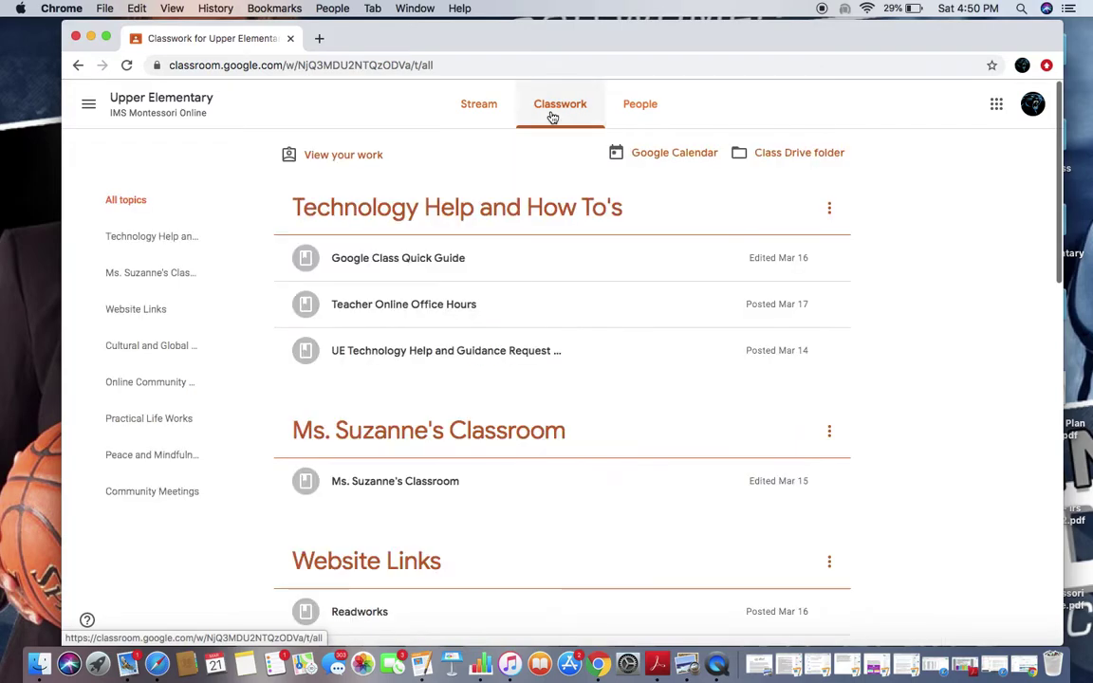
{"action": "scroll", "coordinate": [547, 465], "scroll_direction": "down", "scroll_amount": 2}
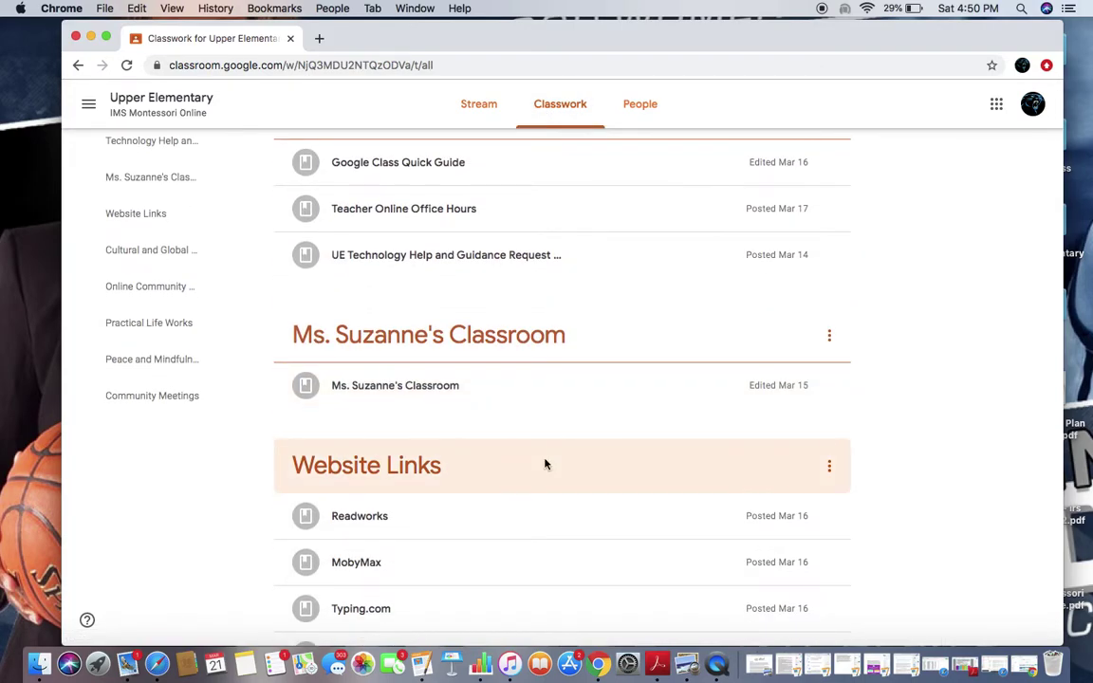
{"action": "scroll", "coordinate": [545, 464], "scroll_direction": "up", "scroll_amount": 2}
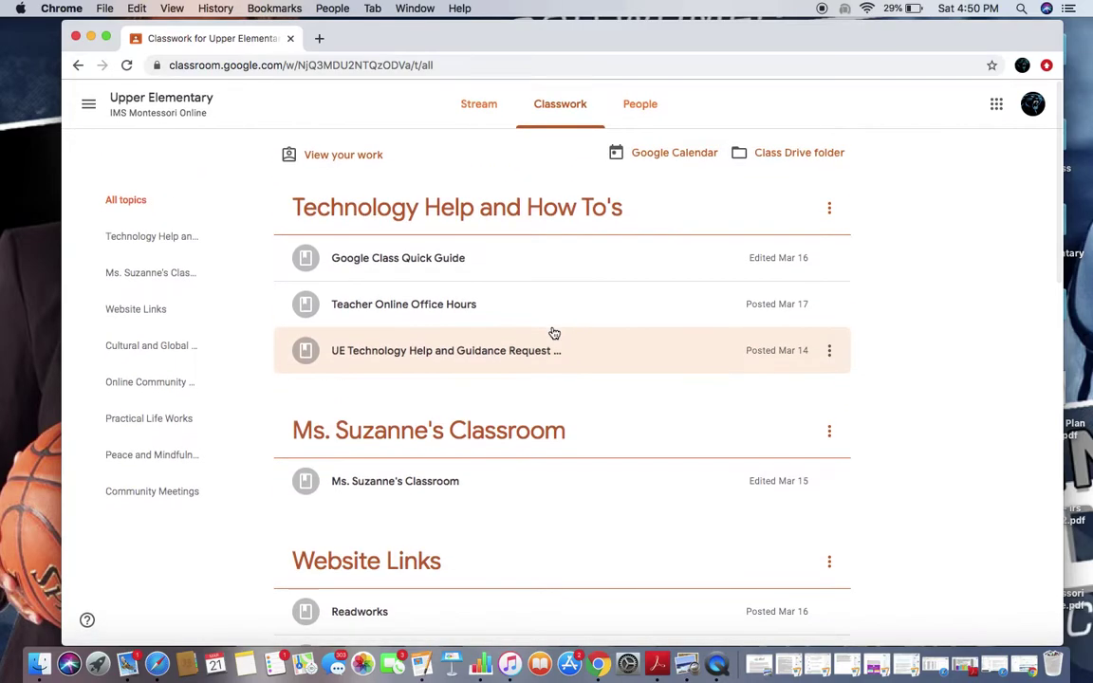
{"action": "scroll", "coordinate": [542, 438], "scroll_direction": "down", "scroll_amount": 14}
{"action": "scroll", "coordinate": [564, 537], "scroll_direction": "down", "scroll_amount": 2}
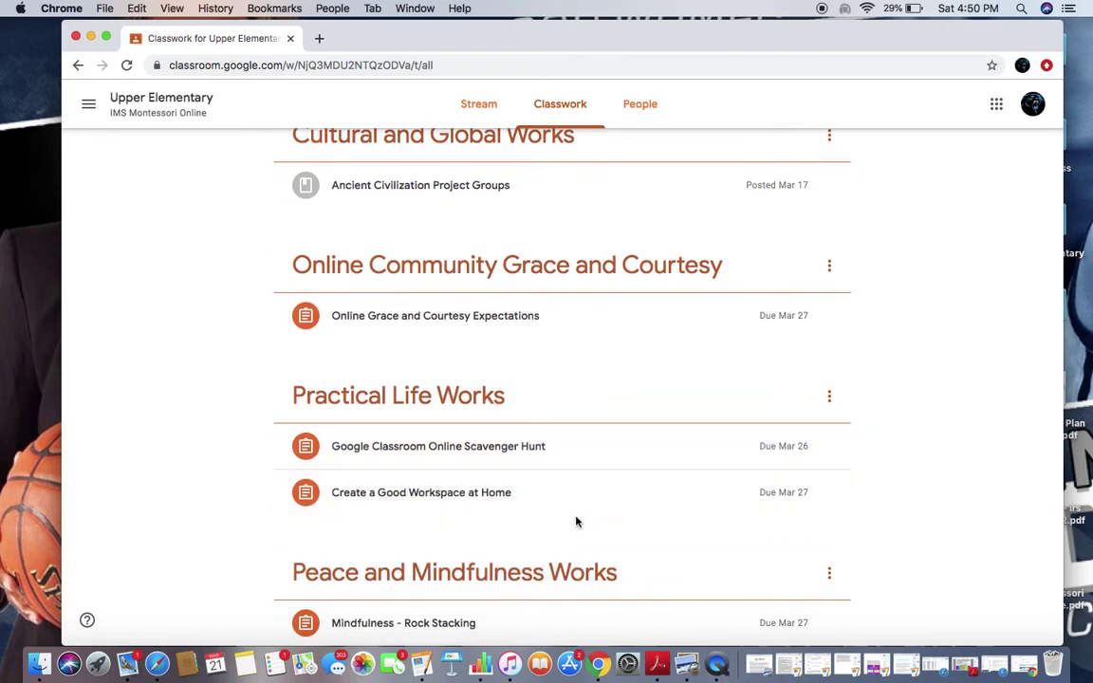
{"action": "left_click", "coordinate": [627, 330]}
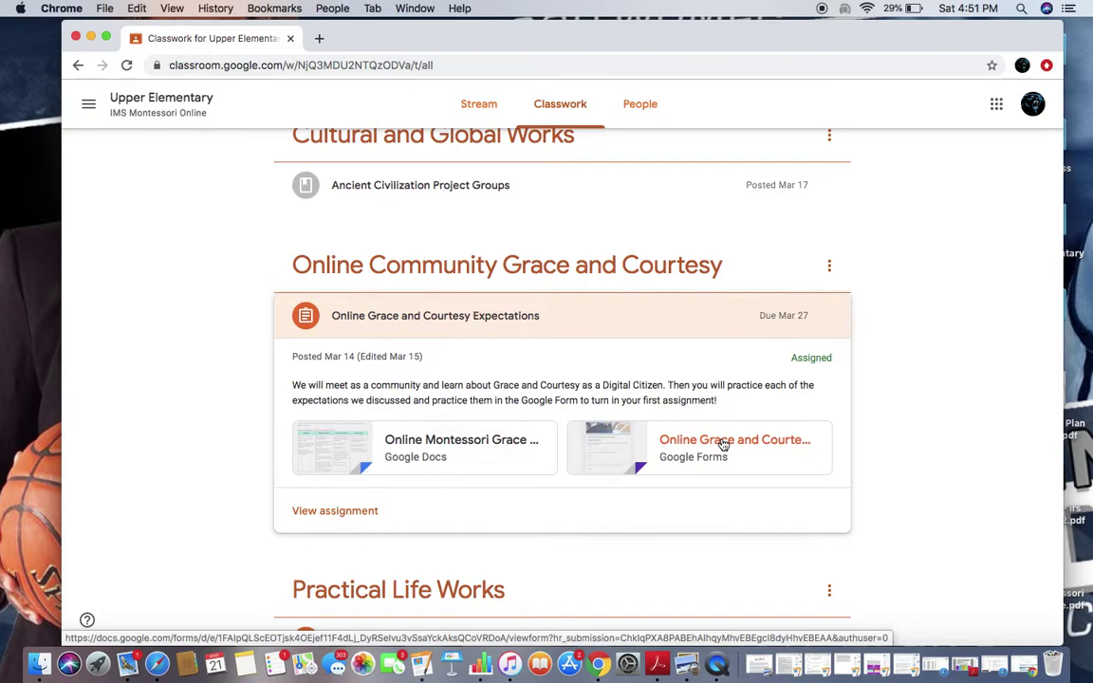
- Open the attached Google Form and answer No to editing someone's work when seeing a mistake
{"action": "left_click", "coordinate": [713, 455]}
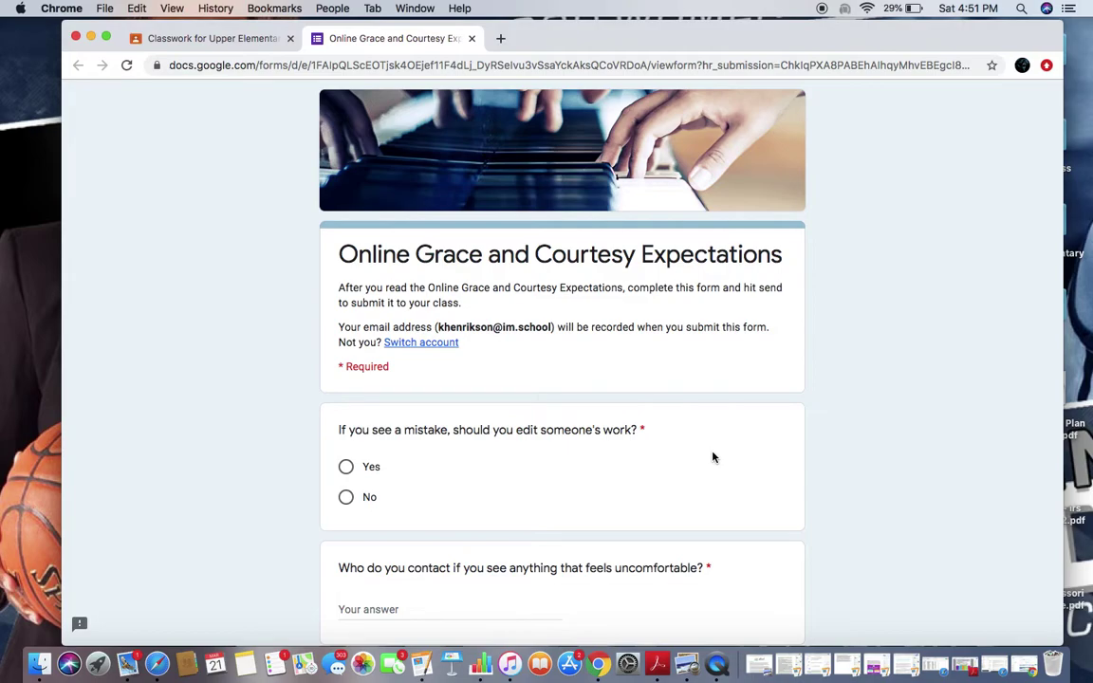
{"action": "scroll", "coordinate": [900, 428], "scroll_direction": "down", "scroll_amount": 3}
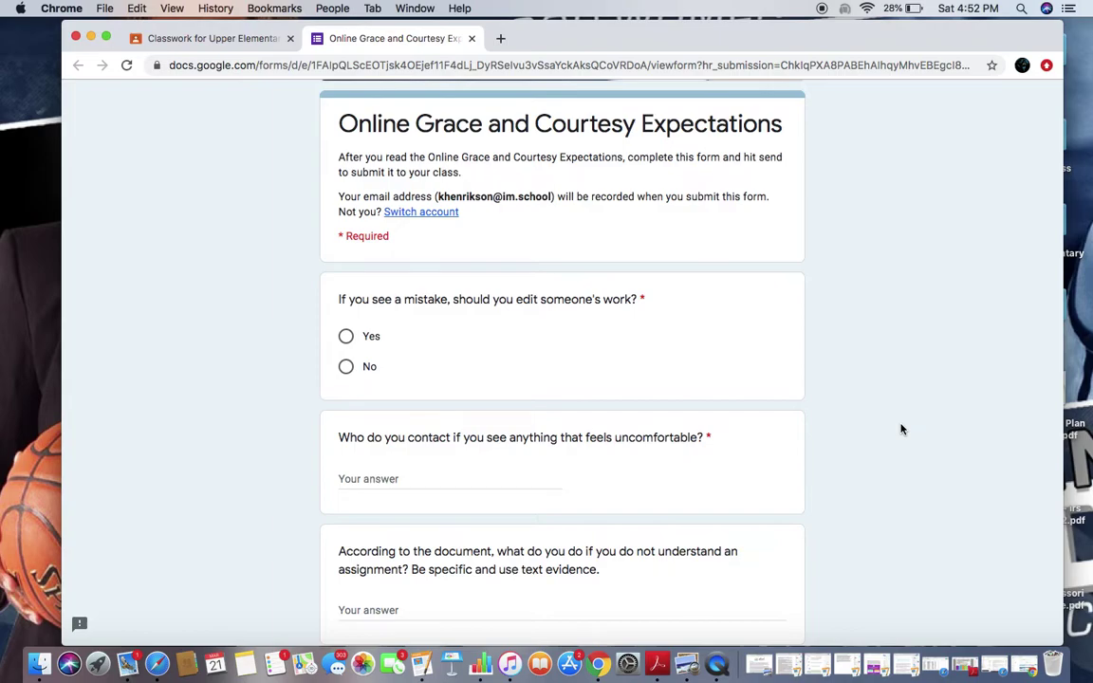
{"action": "scroll", "coordinate": [901, 430], "scroll_direction": "down", "scroll_amount": 5}
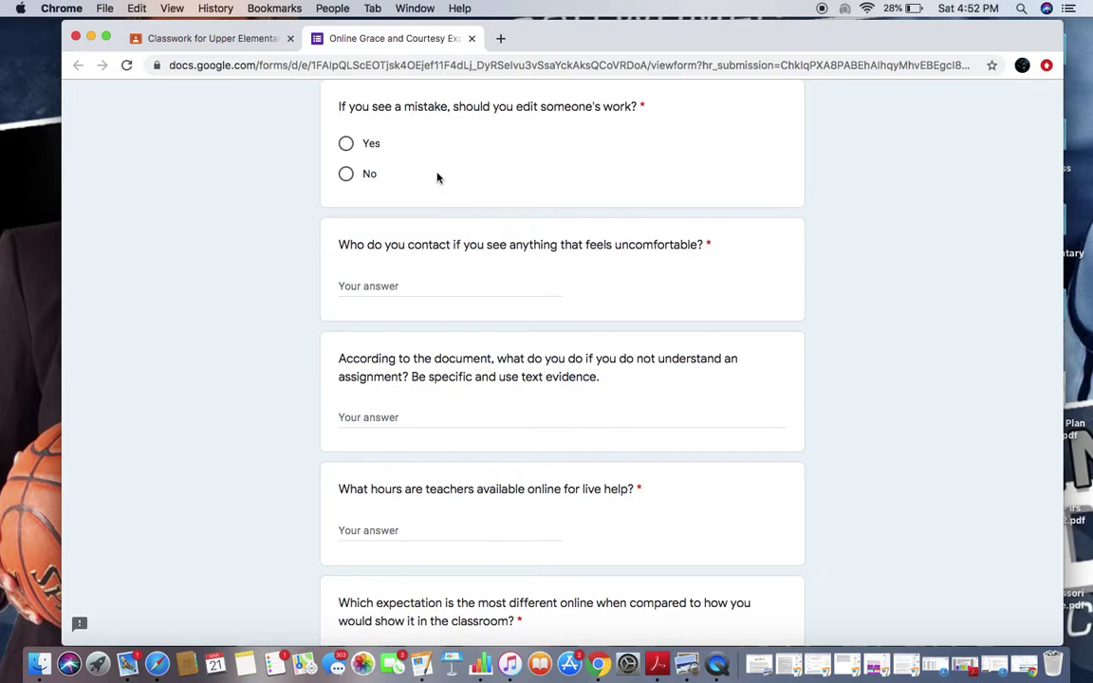
{"action": "left_click", "coordinate": [349, 176]}
{"action": "scroll", "coordinate": [582, 356], "scroll_direction": "down", "scroll_amount": 3}
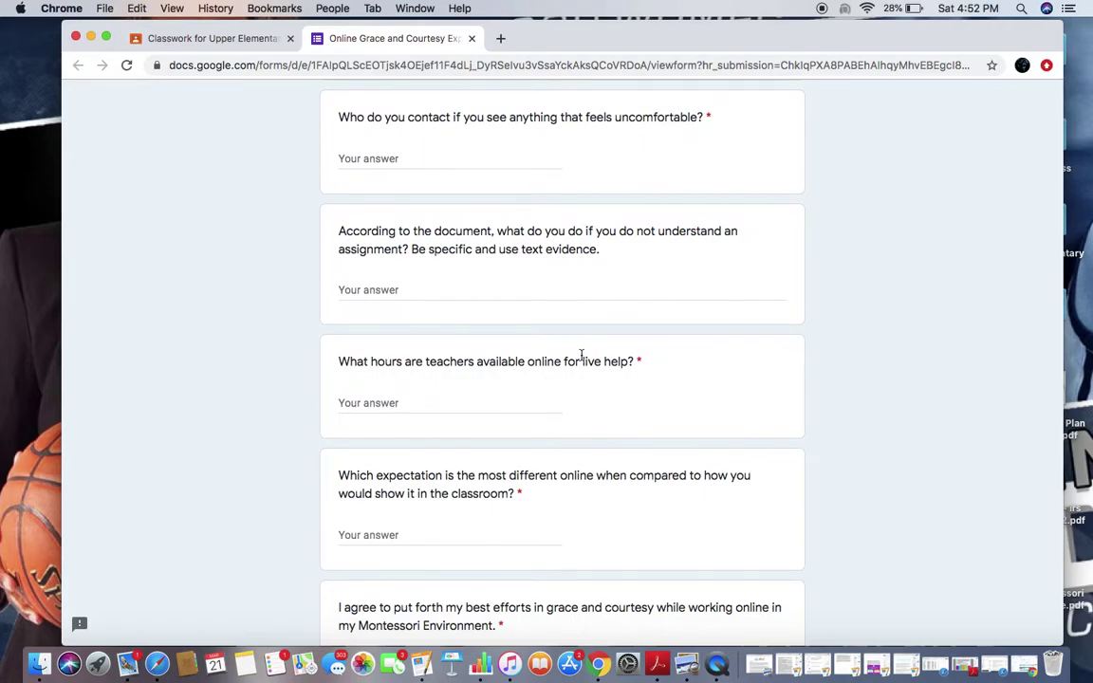
- Enter 'Teacher or and Adult' as who to contact when something feels uncomfortable
{"action": "left_click", "coordinate": [440, 157]}
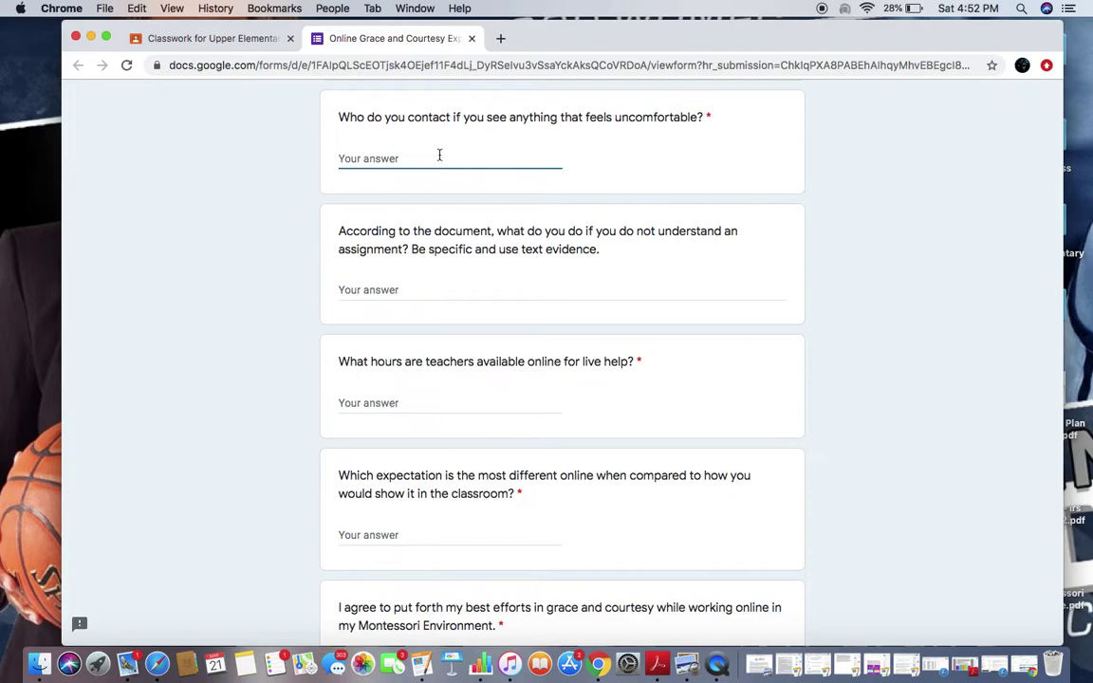
{"action": "type", "text": "Teacher or a"}
{"action": "key", "text": "BackSpace"}
{"action": "type", "text": "or and Aduly"}
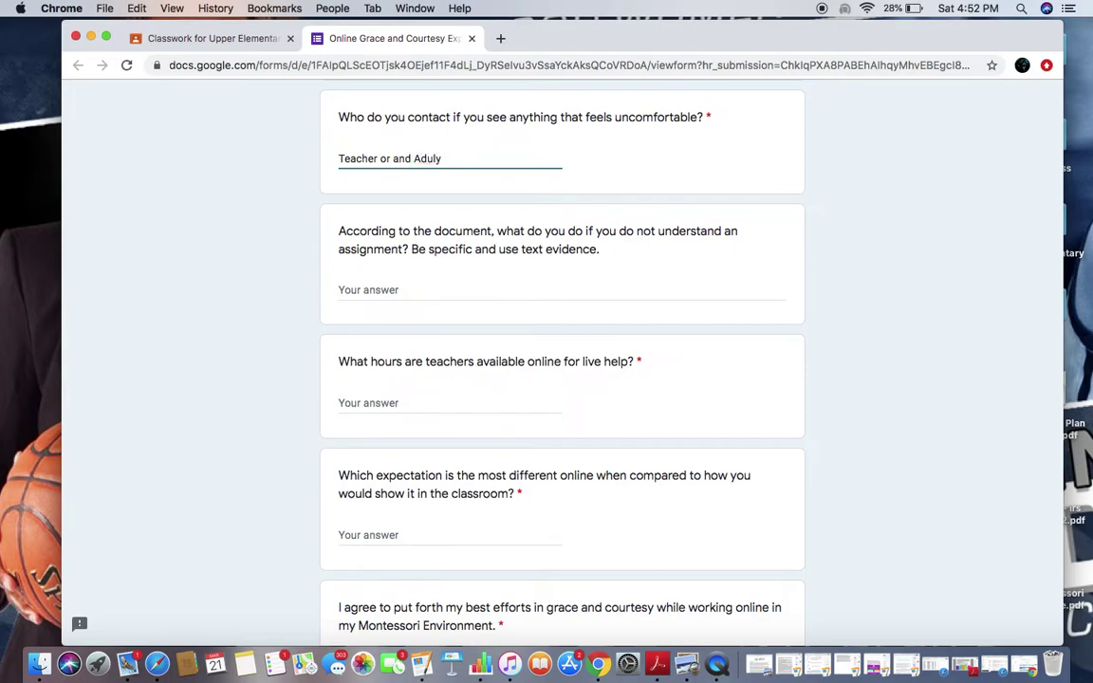
{"action": "key", "text": "BackSpace"}
{"action": "type", "text": "t"}
{"action": "scroll", "coordinate": [481, 265], "scroll_direction": "down", "scroll_amount": 3}
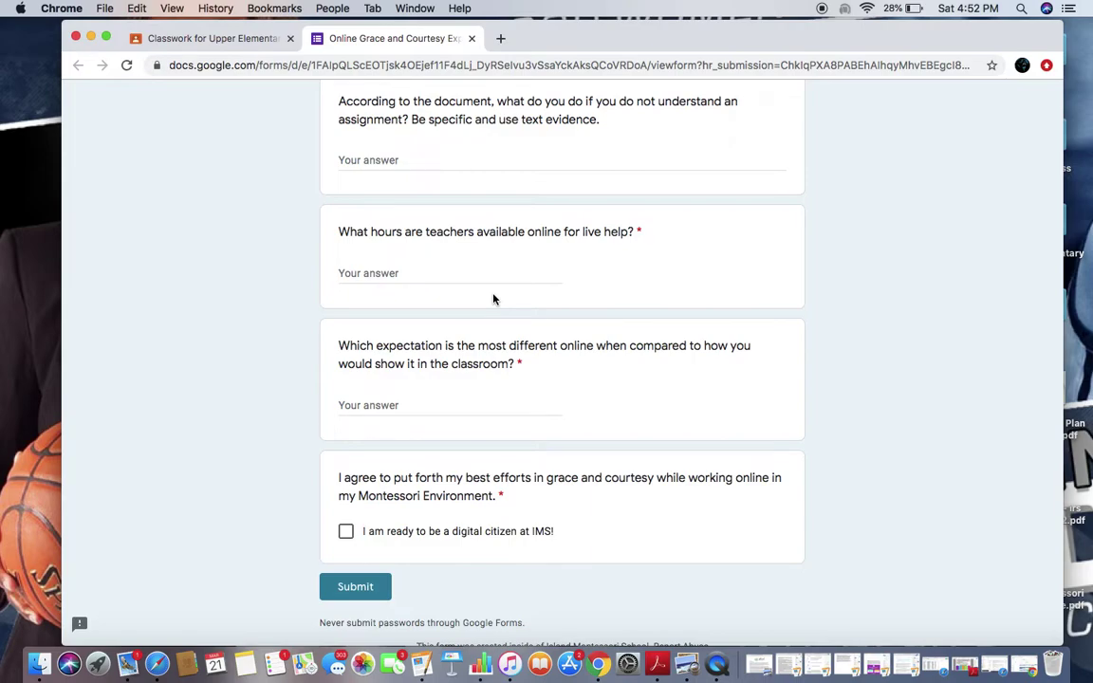
- Enter 'Three before me and Quick Guide for Students' for not understanding an assignment
{"action": "left_click", "coordinate": [479, 156]}
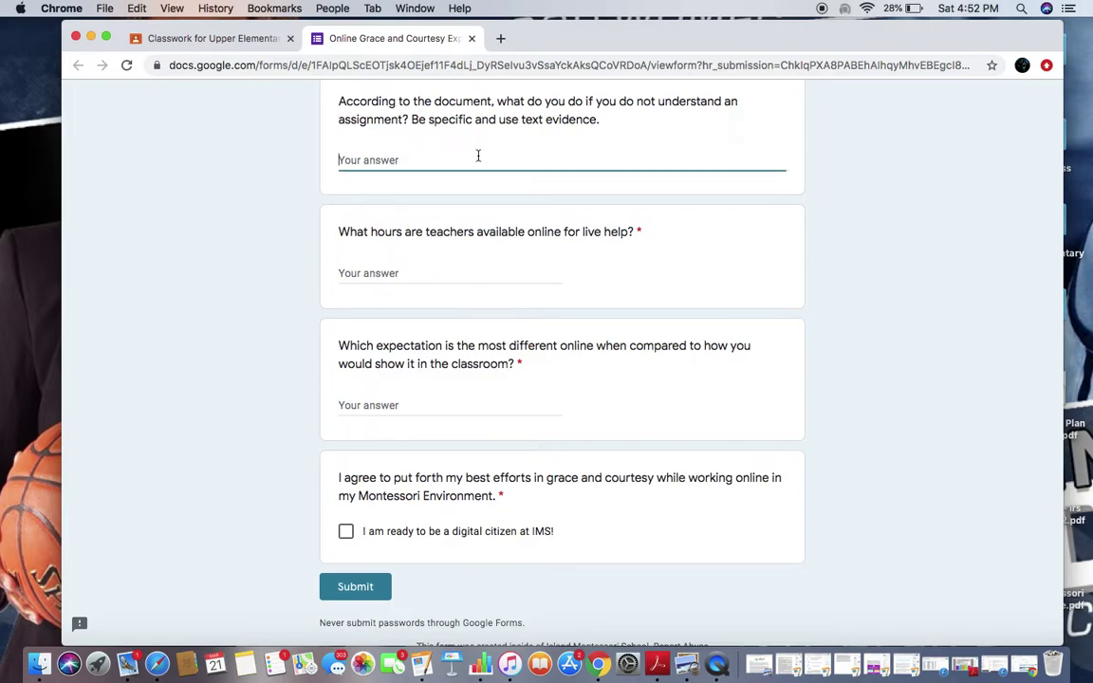
{"action": "type", "text": "Three fo"}
{"action": "key", "text": "BackSpace"}
{"action": "type", "text": "boefore"}
{"action": "key", "text": "BackSpace"}
{"action": "key", "text": "BackSpace"}
{"action": "key", "text": "BackSpace"}
{"action": "key", "text": "BackSpace"}
{"action": "key", "text": "BackSpace"}
{"action": "key", "text": "BackSpace"}
{"action": "key", "text": "BackSpace"}
{"action": "key", "text": "BackSpace"}
{"action": "key", "text": "BackSpace"}
{"action": "type", "text": "before"}
{"action": "key", "text": "BackSpace"}
{"action": "key", "text": "BackSpace"}
{"action": "key", "text": "BackSpace"}
{"action": "type", "text": "p"}
{"action": "key", "text": "BackSpace"}
{"action": "type", "text": "ore me and"}
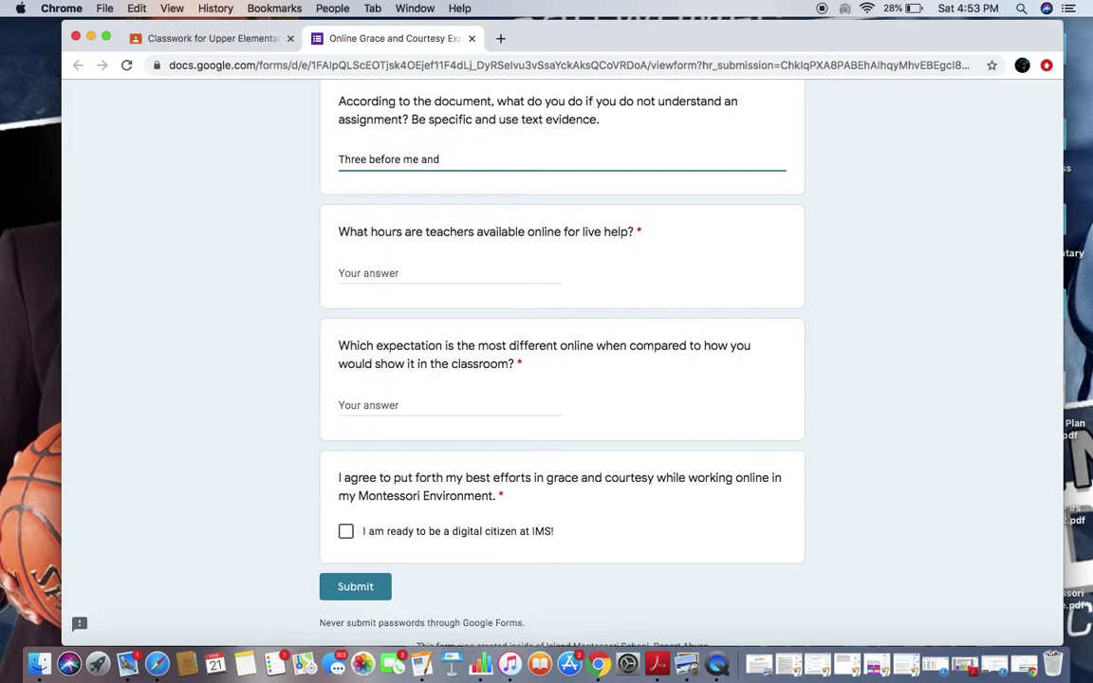
{"action": "type", "text": " Quick Guide for Student"}
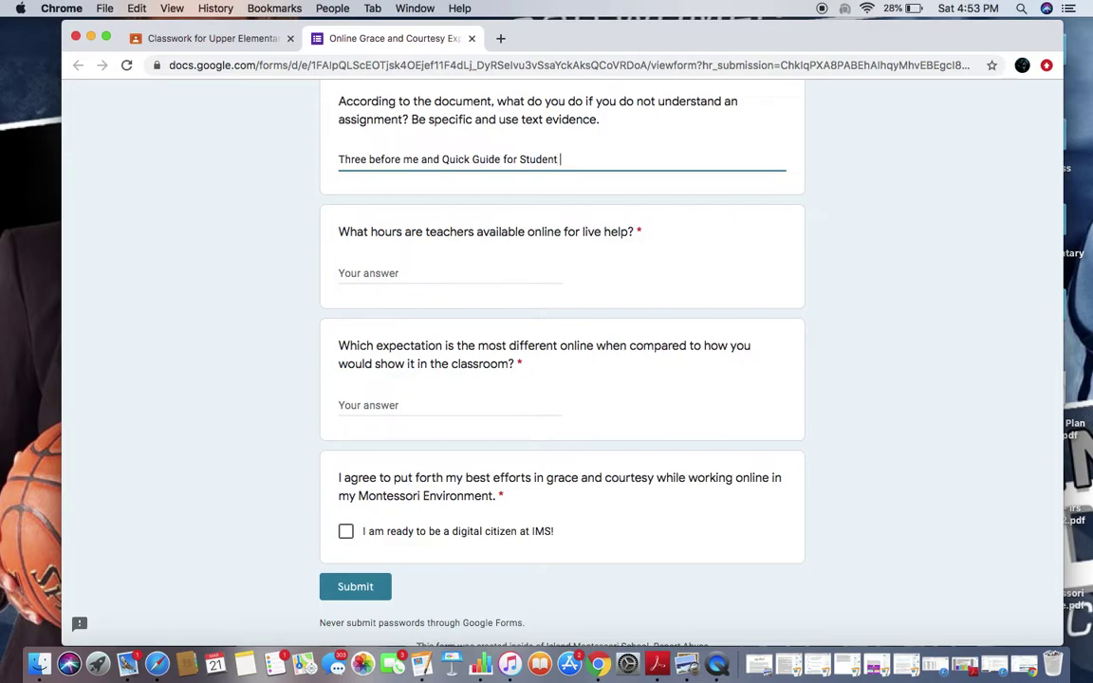
{"action": "type", "text": "s"}
- Enter 'Look at the chart and know the hours for each teacher' for the live-help hours question
{"action": "left_click", "coordinate": [386, 266]}
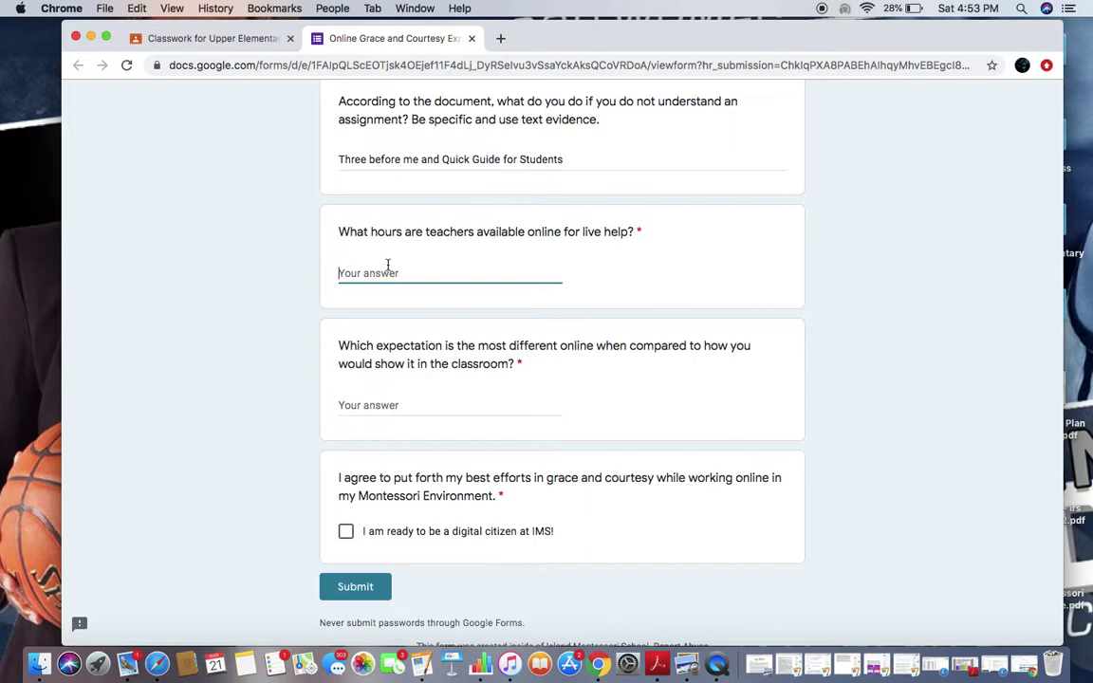
{"action": "type", "text": "Look at the chart and"}
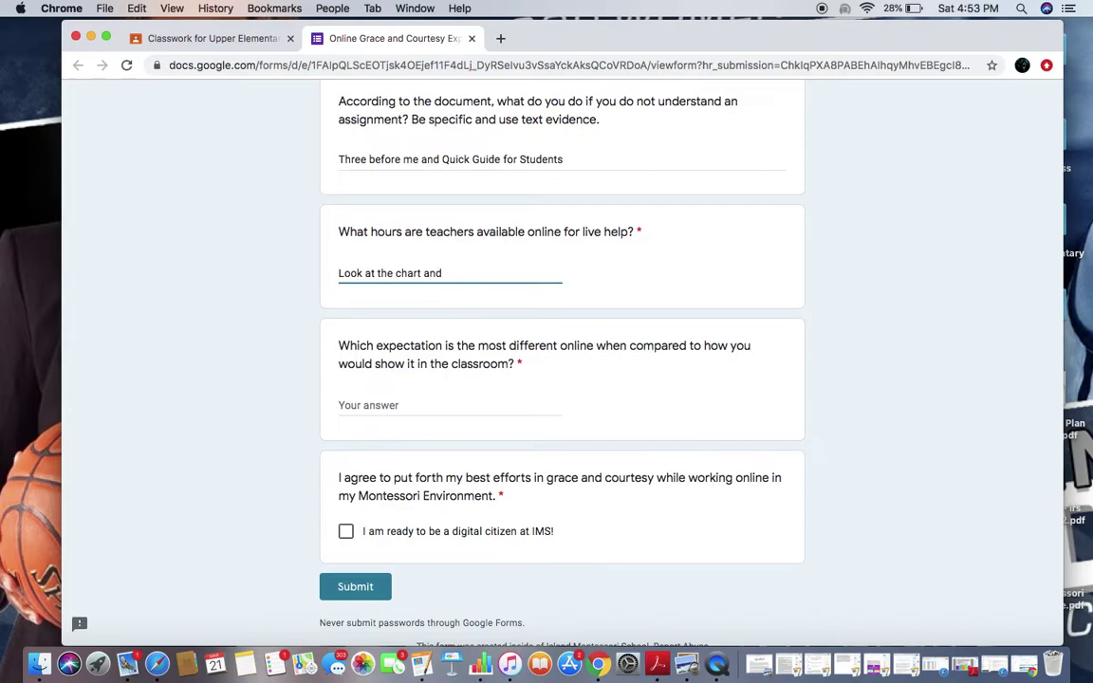
{"action": "type", "text": " know the hours for eac"}
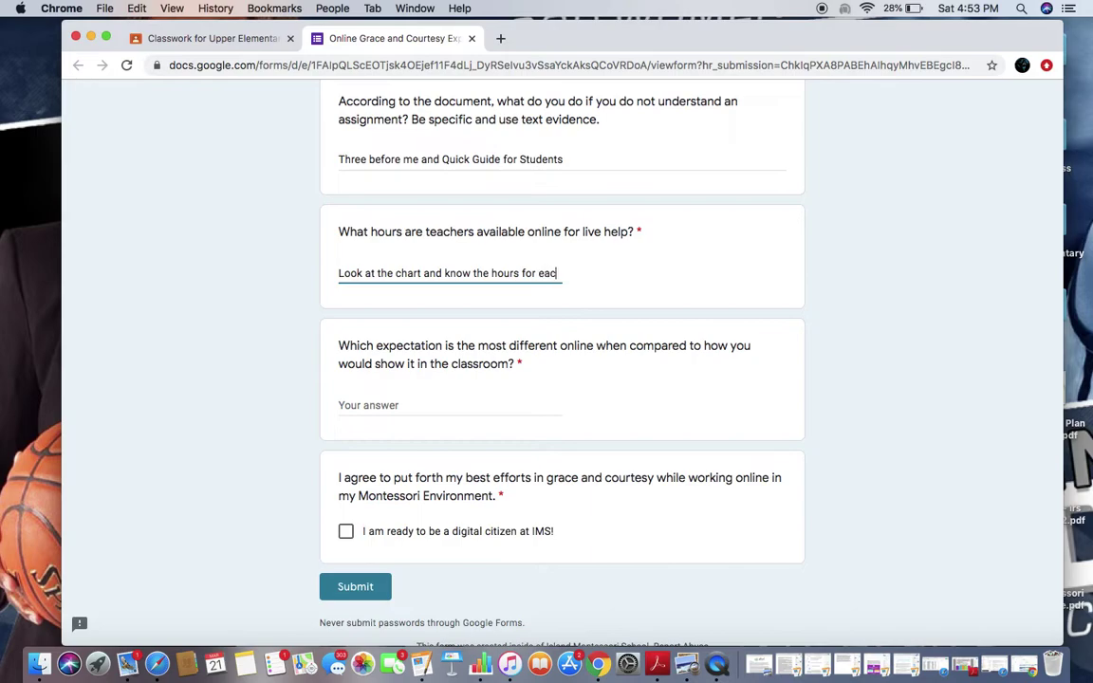
{"action": "type", "text": "h to"}
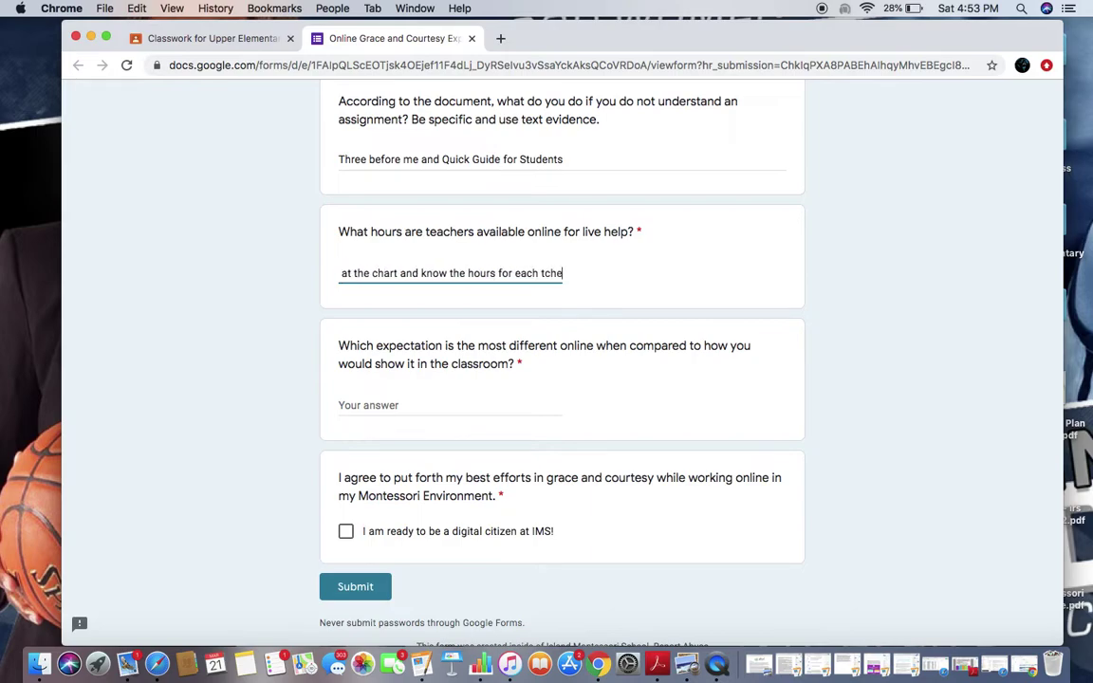
{"action": "key", "text": "BackSpace"}
{"action": "key", "text": "BackSpace"}
{"action": "key", "text": "BackSpace"}
{"action": "type", "text": "eacg"}
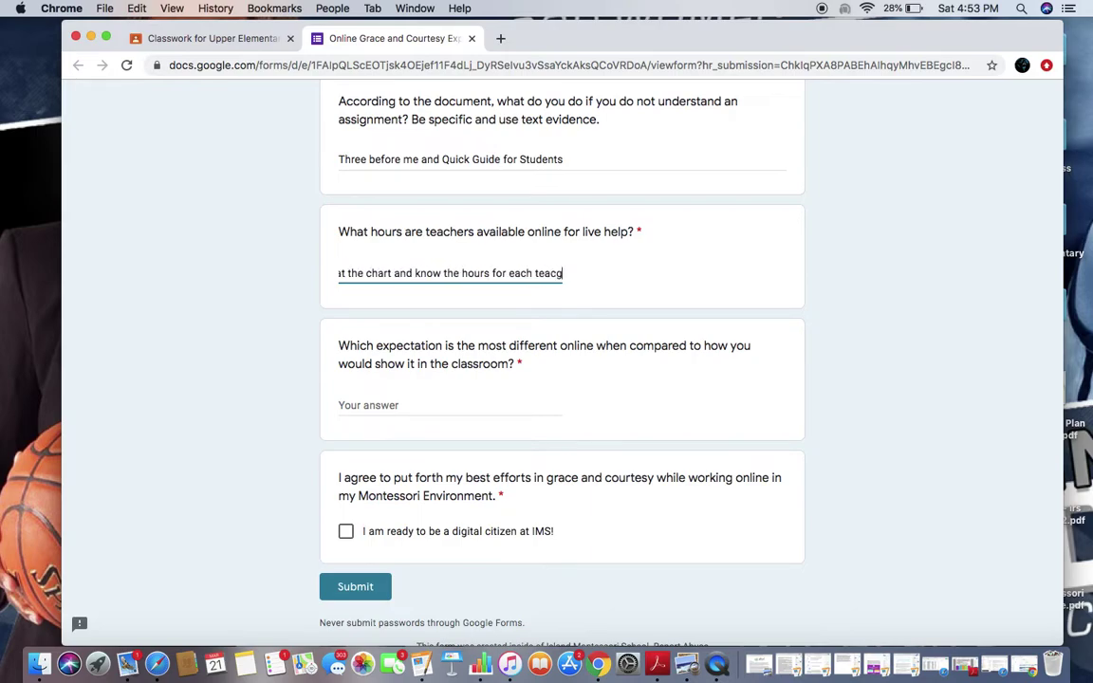
{"action": "key", "text": "BackSpace"}
{"action": "type", "text": "her"}
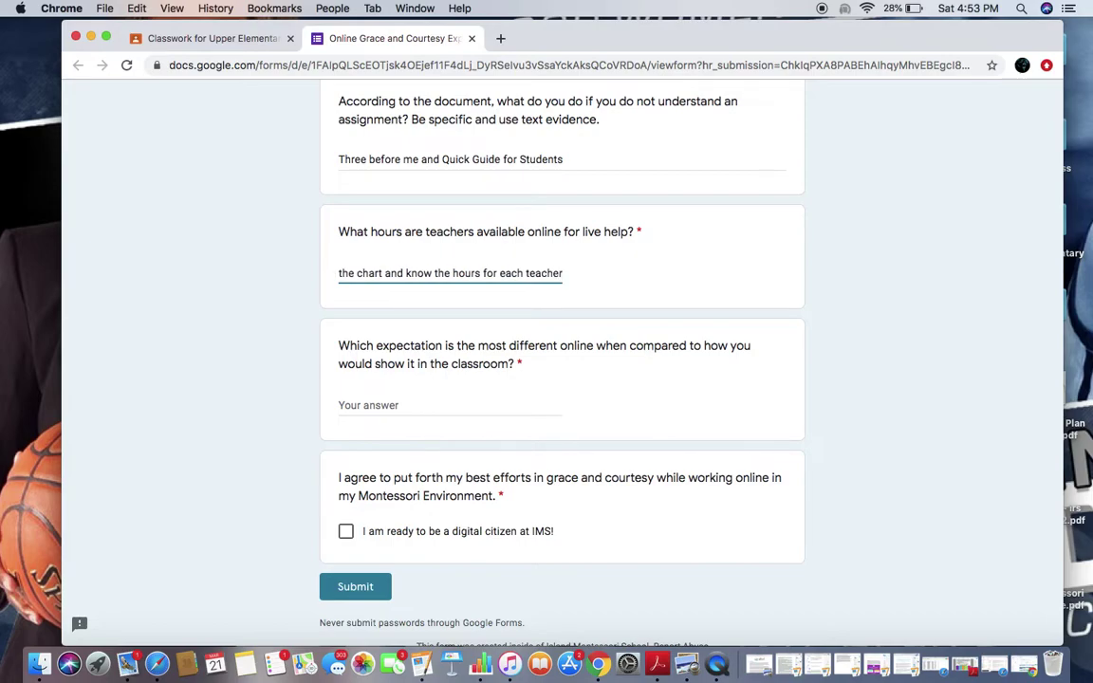
{"action": "scroll", "coordinate": [390, 377], "scroll_direction": "down", "scroll_amount": 2}
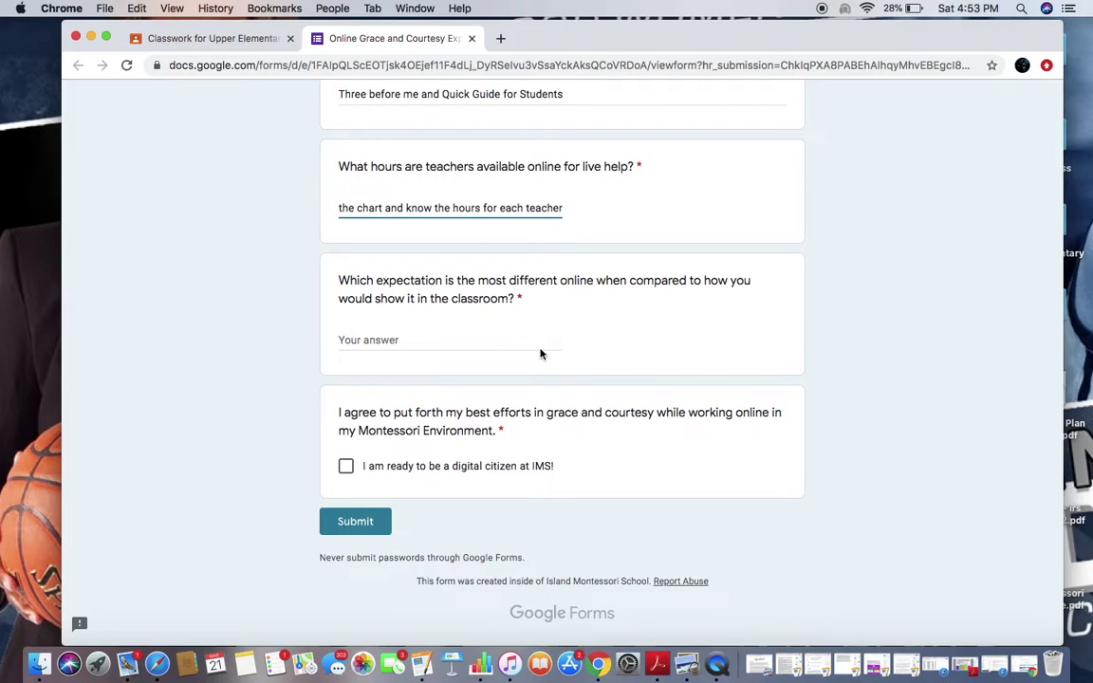
{"action": "left_click", "coordinate": [439, 348]}
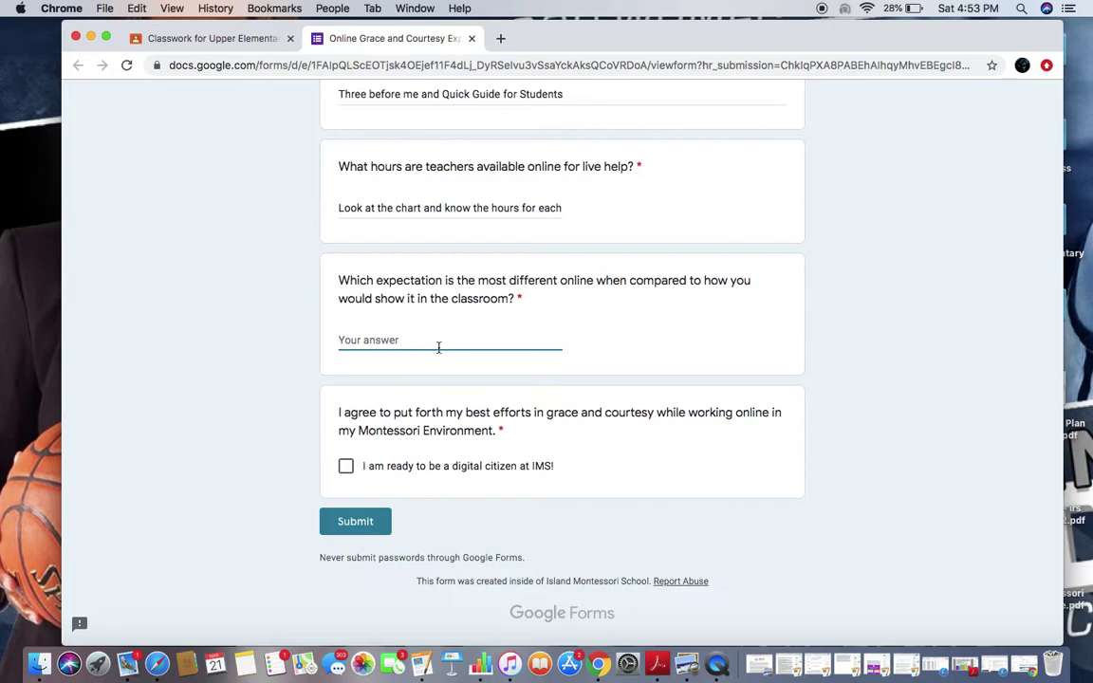
- Enter 'Not in a physical classroom, no shelves.' and tick the IMS digital citizen agreement
{"action": "type", "text": "Not in a physica"}
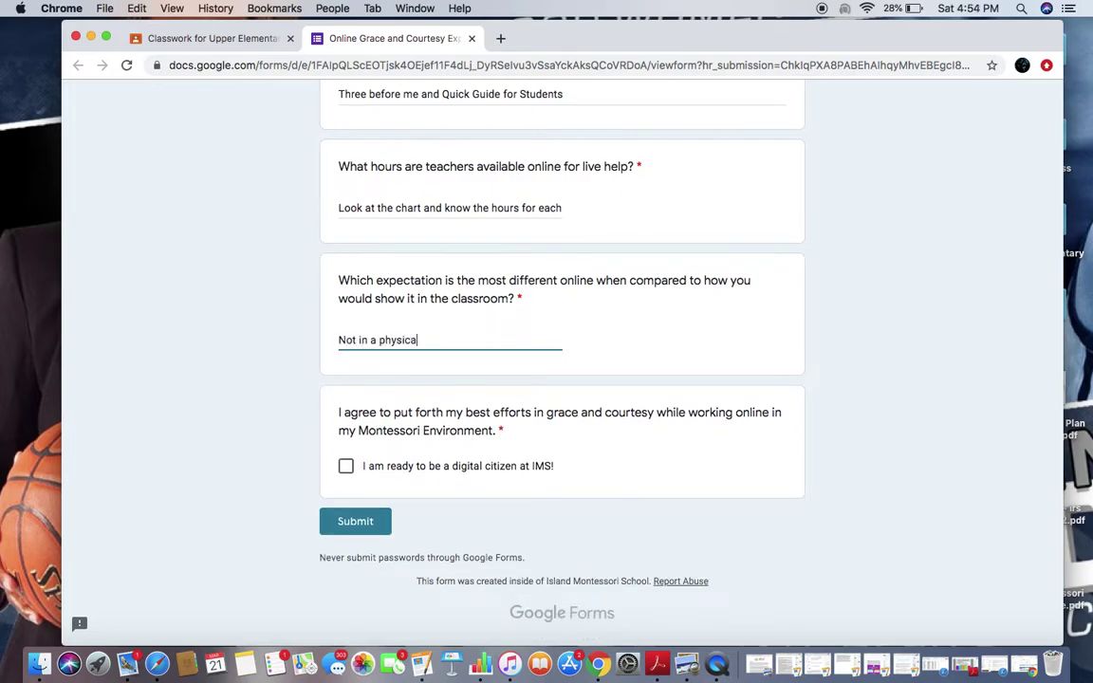
{"action": "type", "text": "l classroom, no shleve"}
{"action": "key", "text": "BackSpace"}
{"action": "key", "text": "BackSpace"}
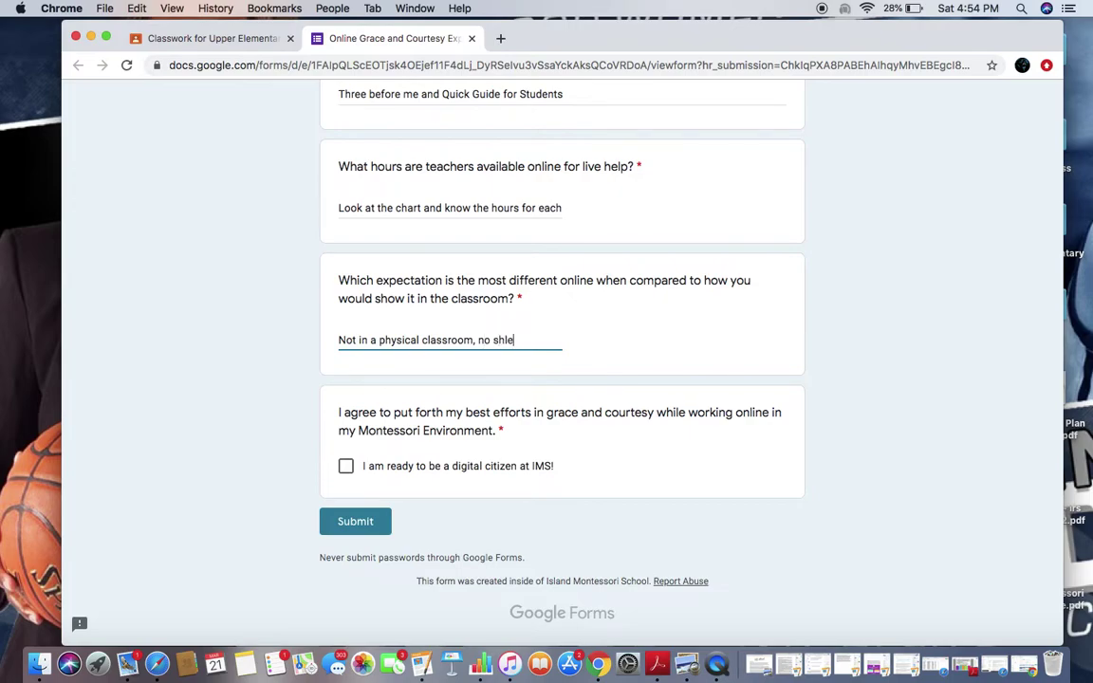
{"action": "key", "text": "BackSpace"}
{"action": "key", "text": "BackSpace"}
{"action": "type", "text": "elves."}
{"action": "left_click", "coordinate": [345, 467]}
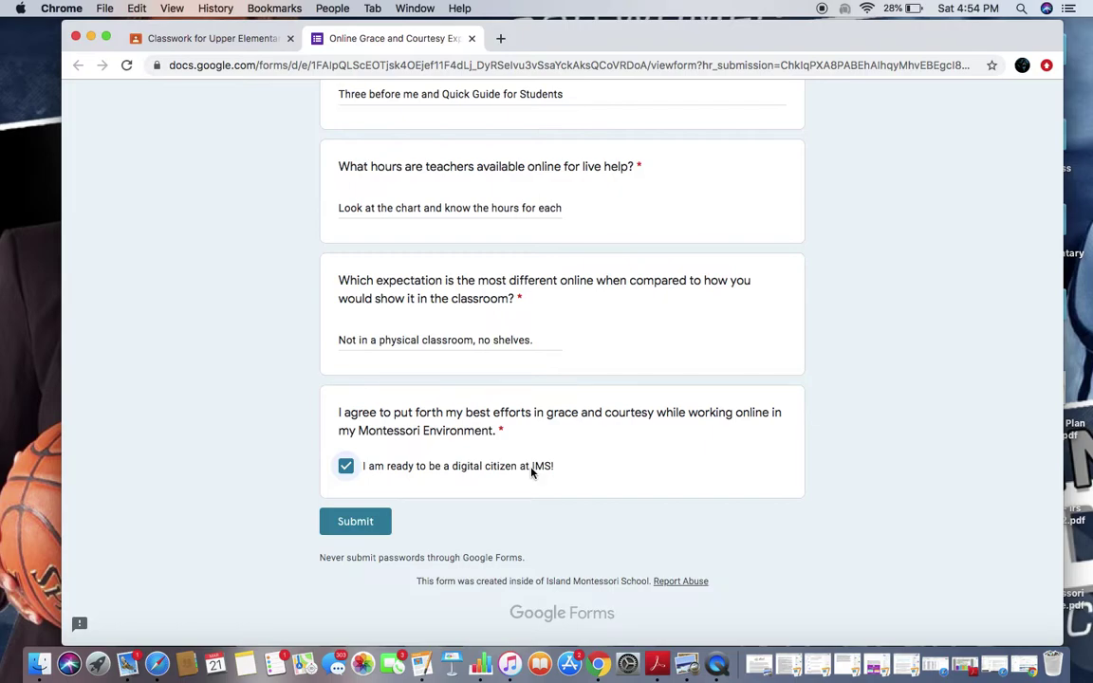
- Submit the form, then open the Online Grace and Courtesy Expectations assignment page in Classroom
{"action": "left_click", "coordinate": [371, 522]}
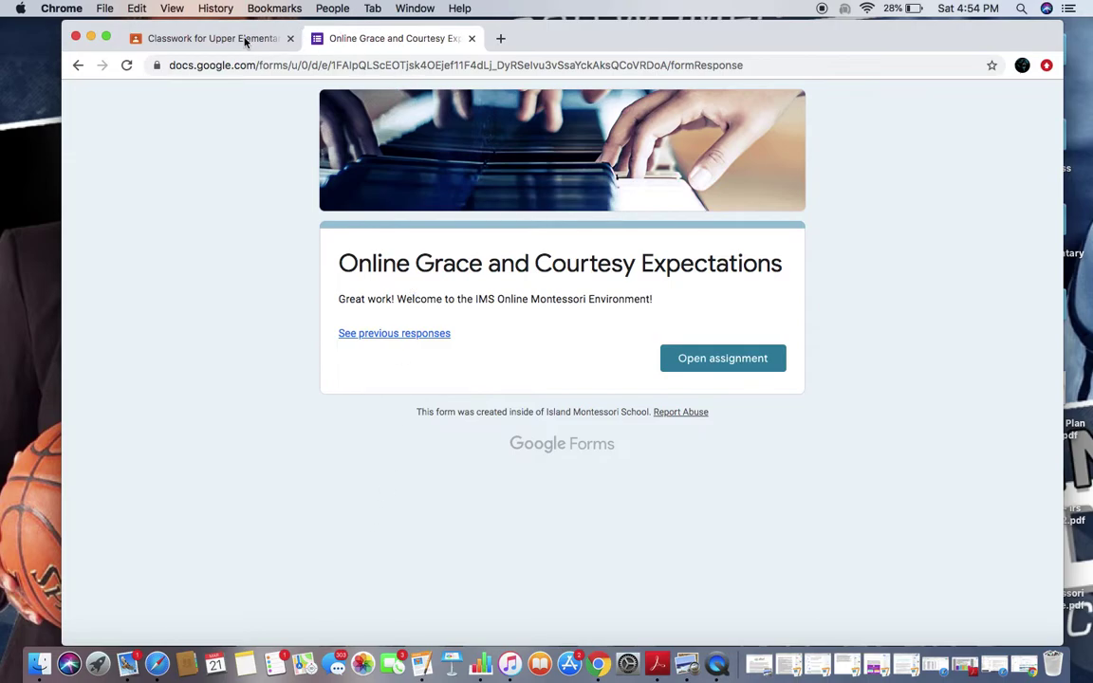
{"action": "left_click", "coordinate": [211, 42]}
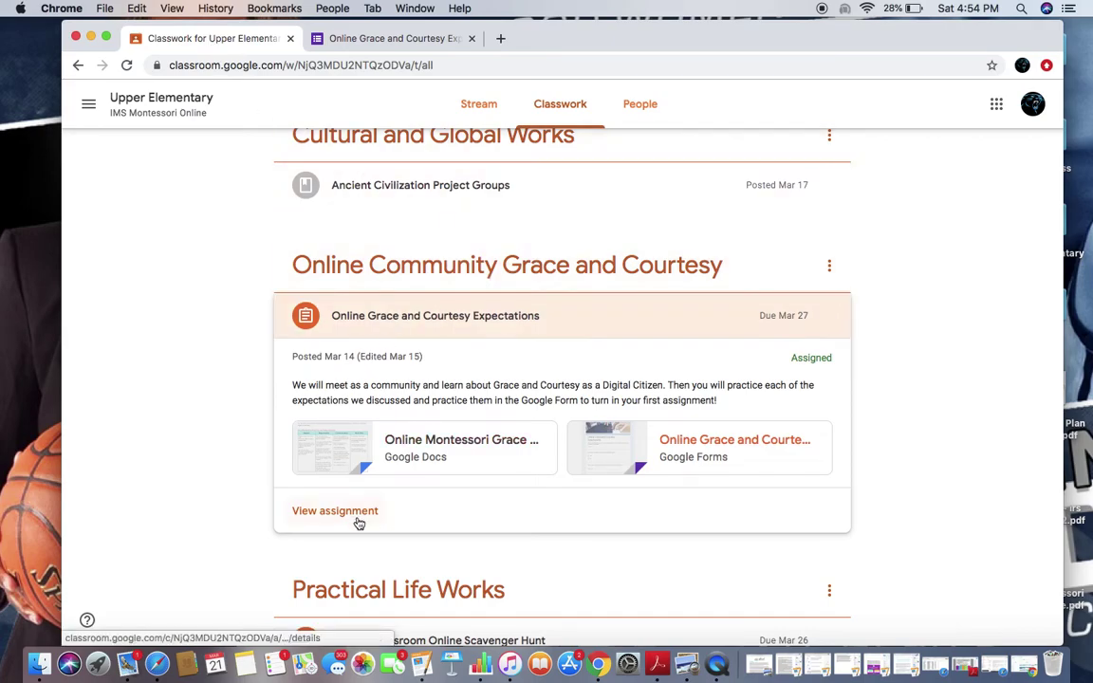
{"action": "left_click", "coordinate": [335, 511]}
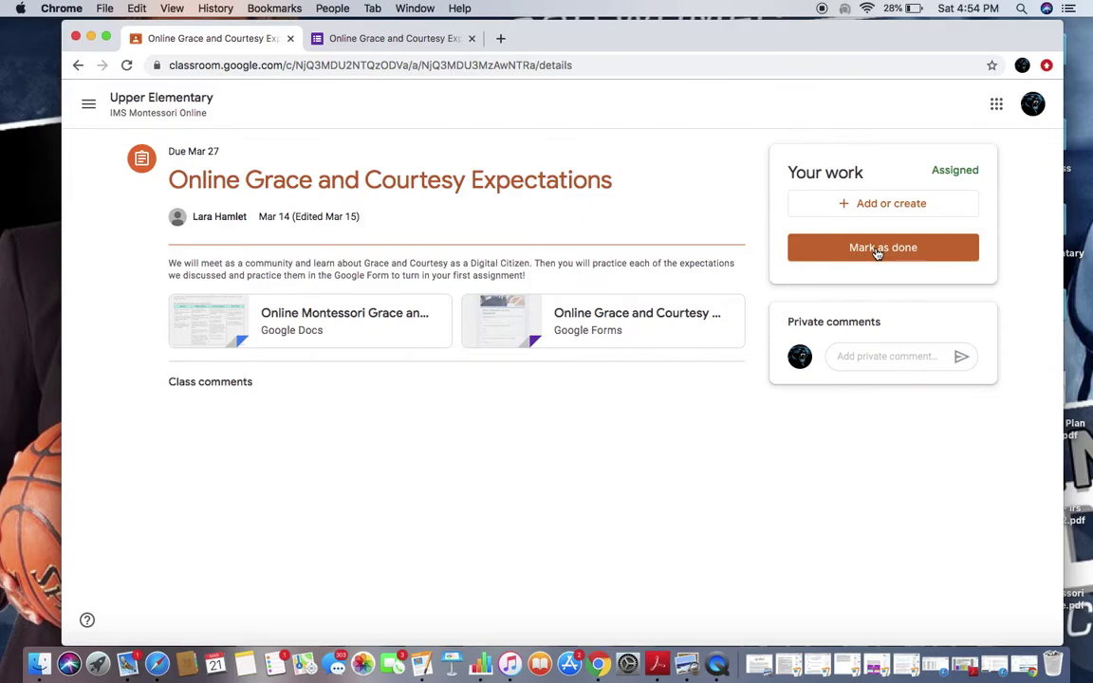
- Check the form's response page, return to the assignment, and bring up the Mark as done confirmation
{"action": "left_click", "coordinate": [405, 37]}
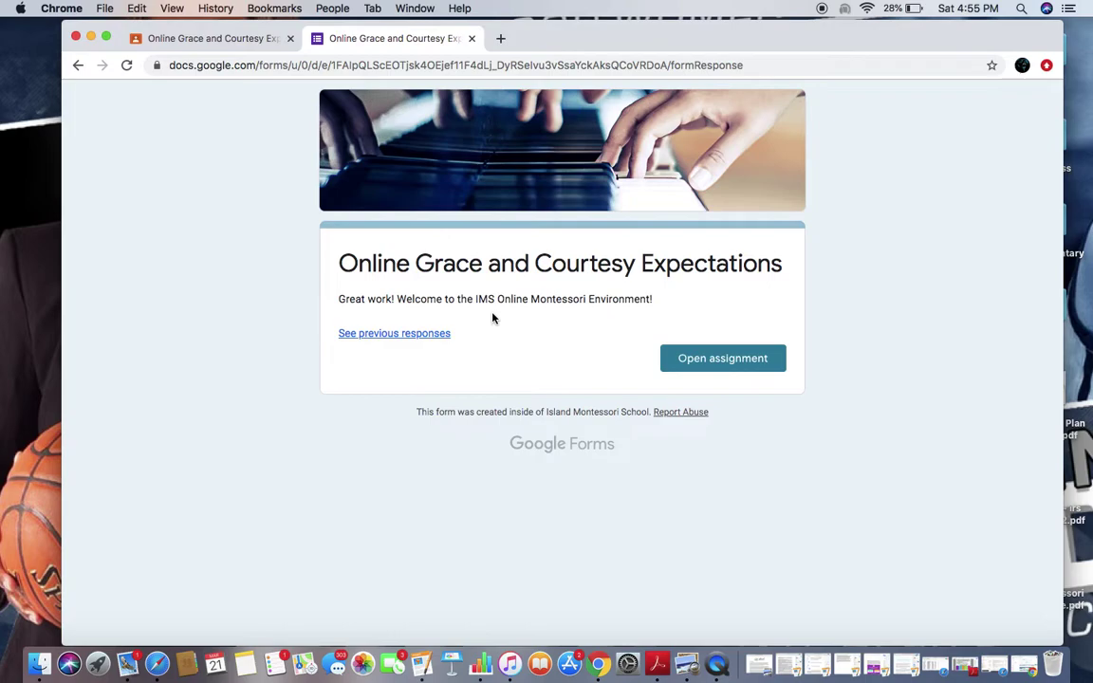
{"action": "left_click", "coordinate": [218, 39]}
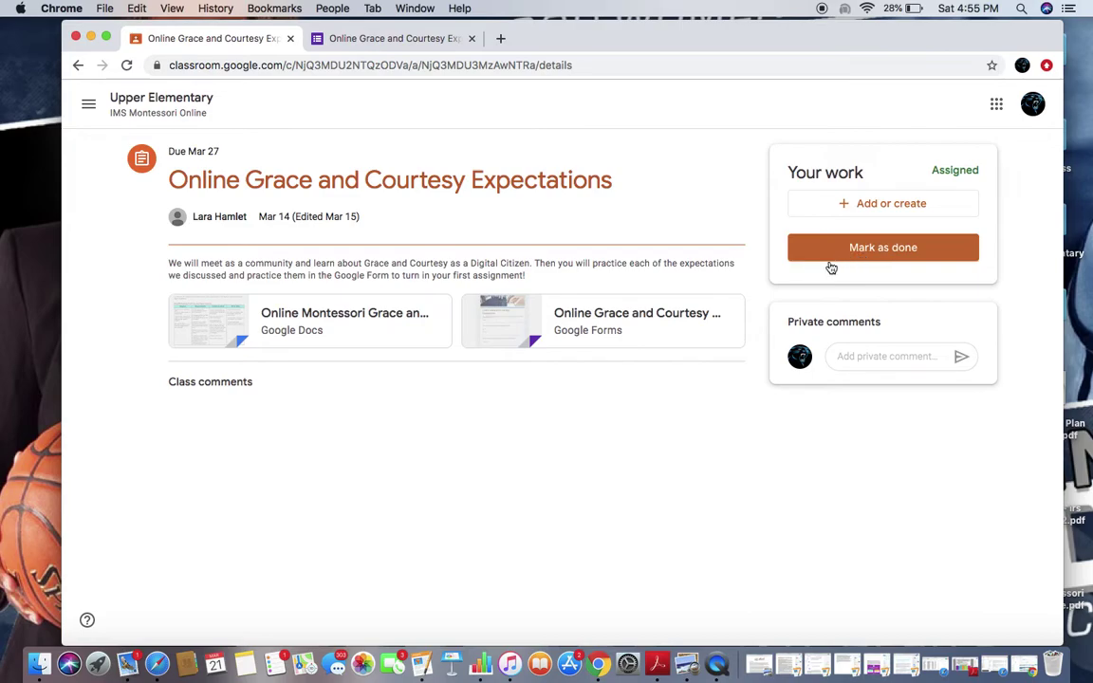
{"action": "left_click", "coordinate": [866, 357]}
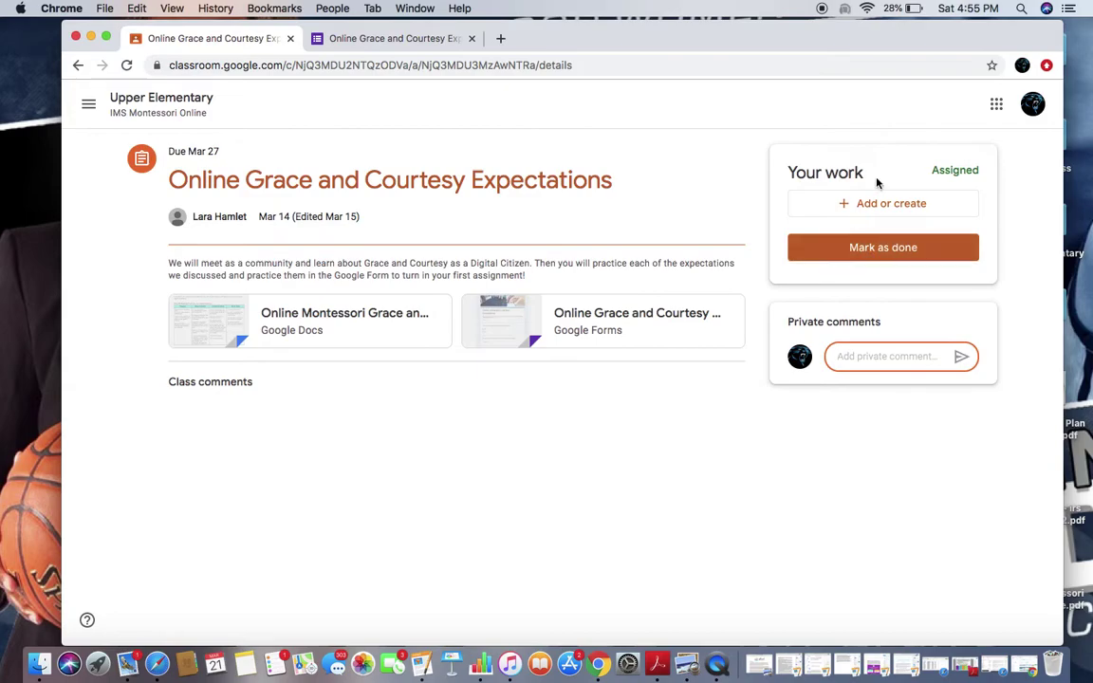
{"action": "left_click", "coordinate": [879, 249]}
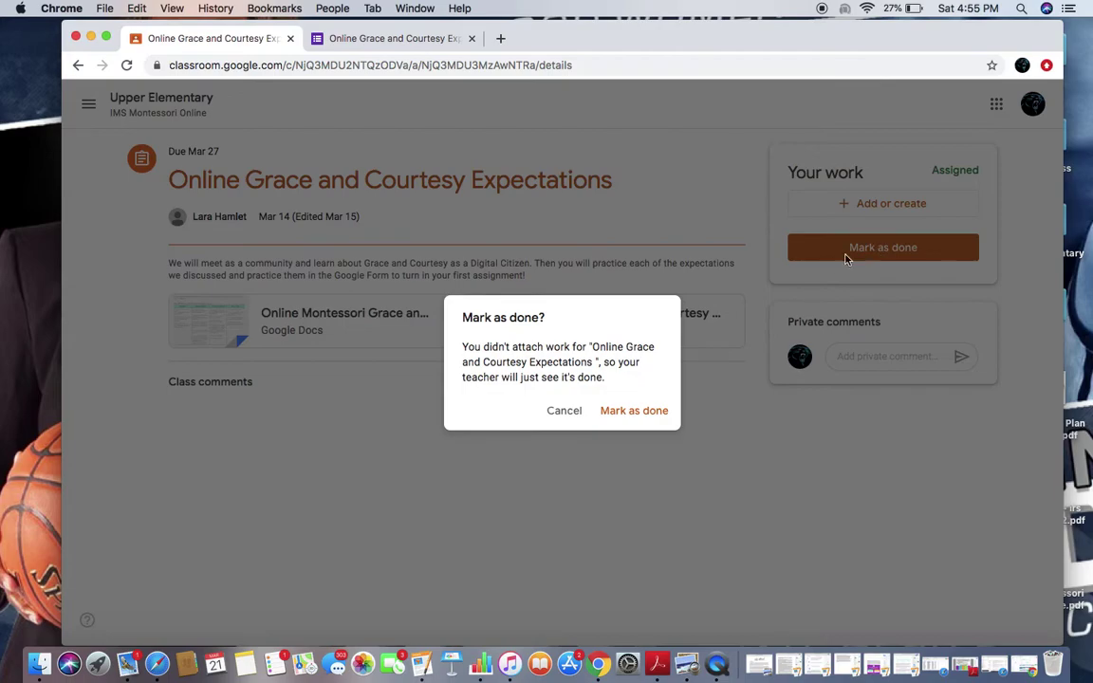
- Mark the assignment done, unsubmit it back to Assigned, and return to the form's response page
{"action": "left_click", "coordinate": [634, 411]}
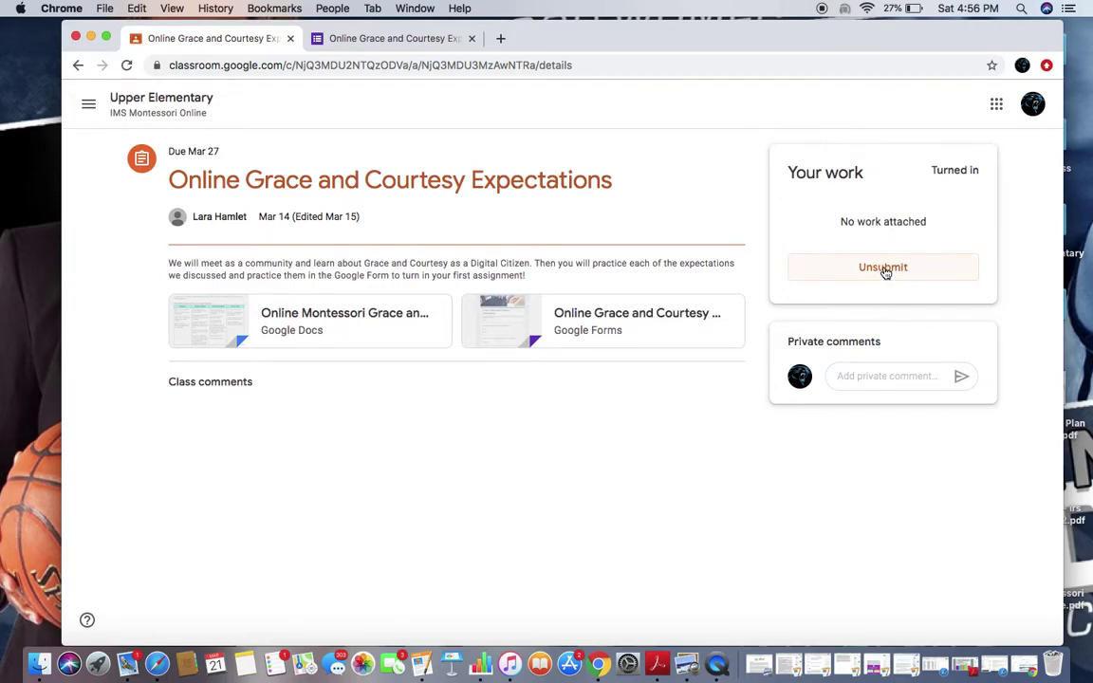
{"action": "left_click", "coordinate": [884, 270]}
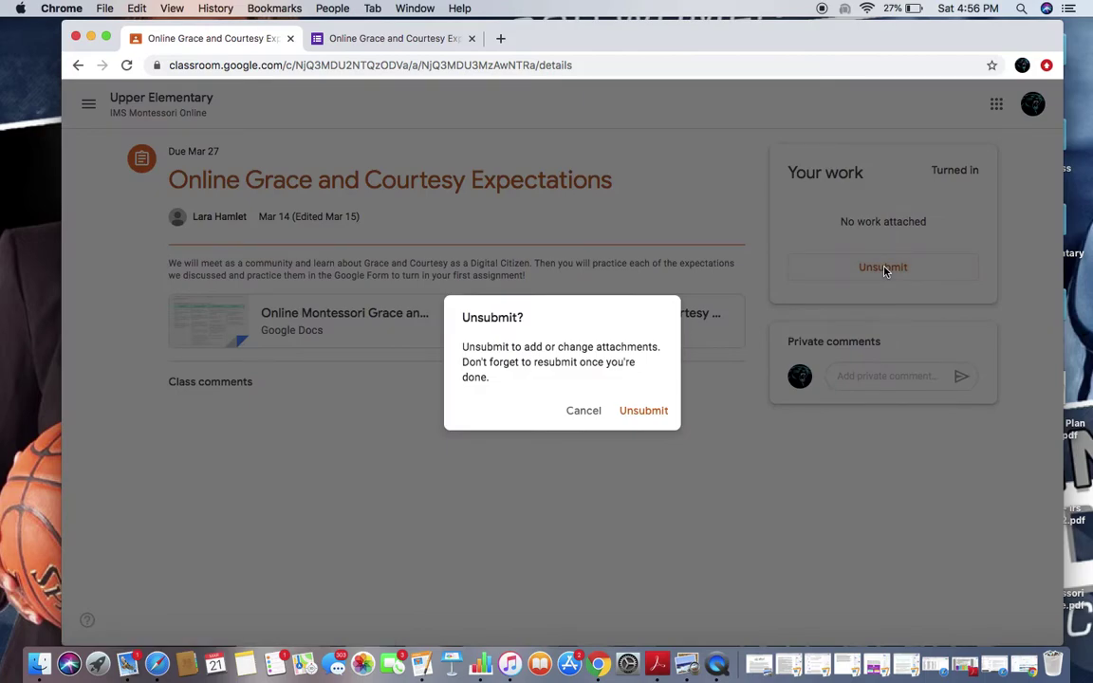
{"action": "left_click", "coordinate": [643, 410]}
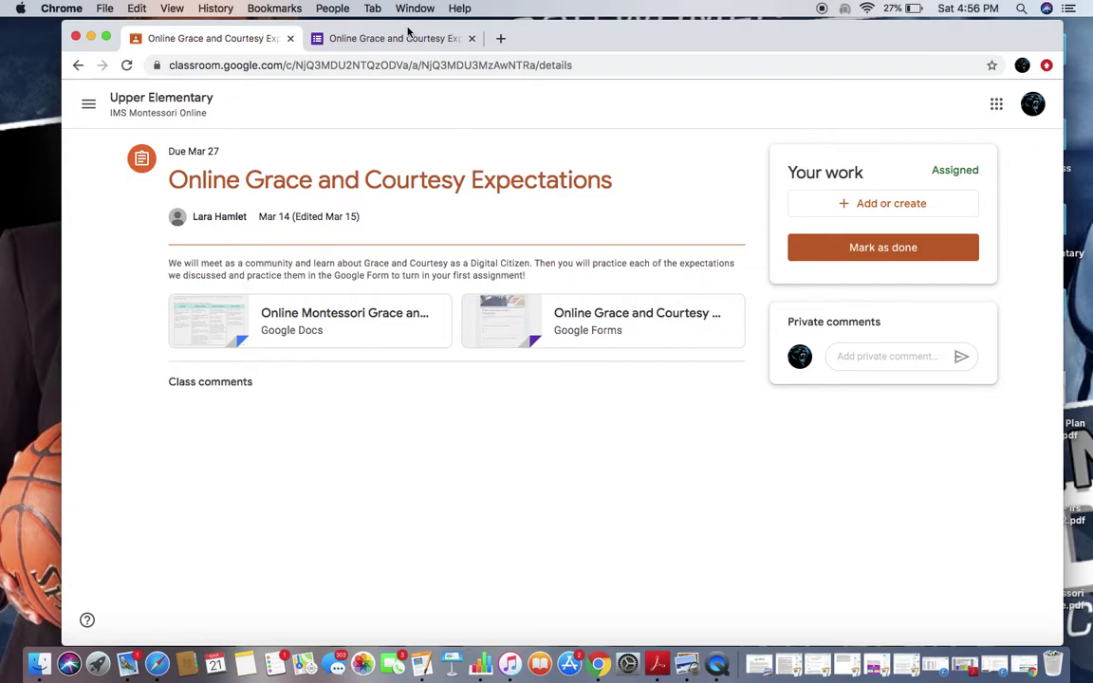
{"action": "left_click", "coordinate": [370, 38]}
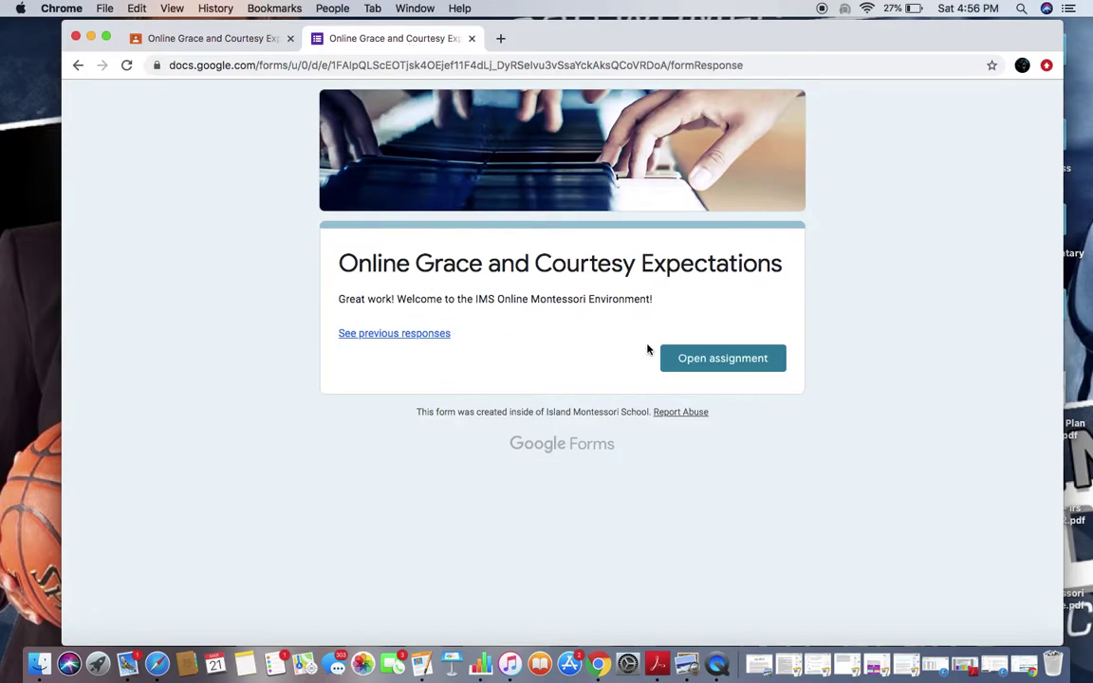
- Reopen the Grace and Courtesy form to confirm the 'You've already responded' notice, then close the three extra tabs
{"action": "left_click", "coordinate": [694, 360]}
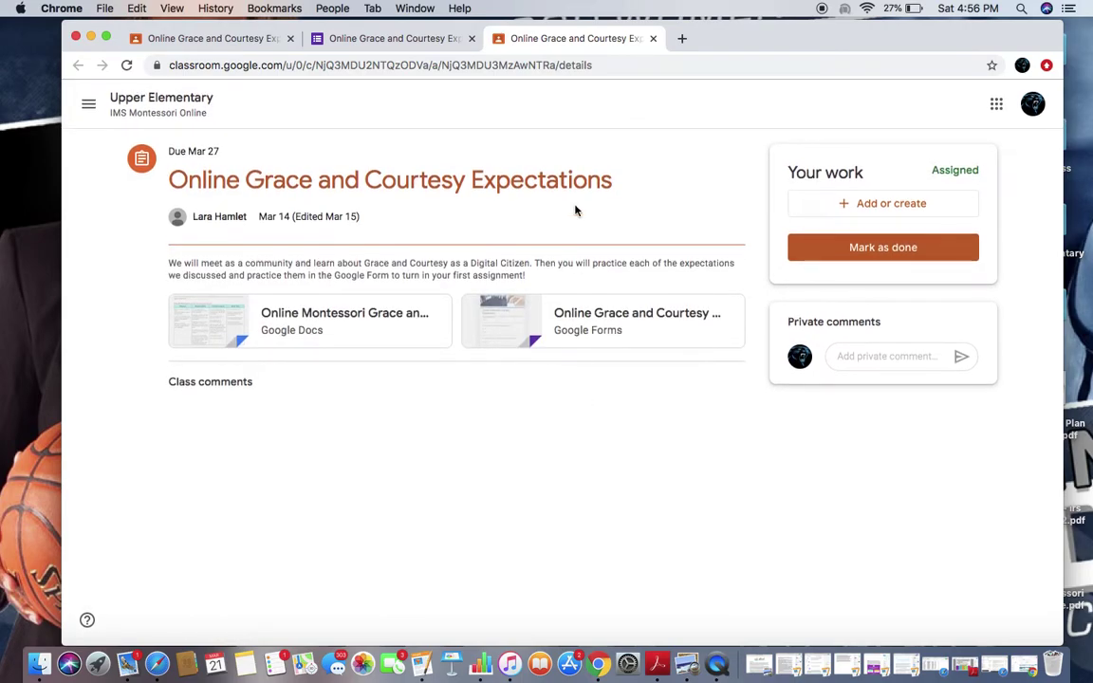
{"action": "left_click", "coordinate": [560, 320]}
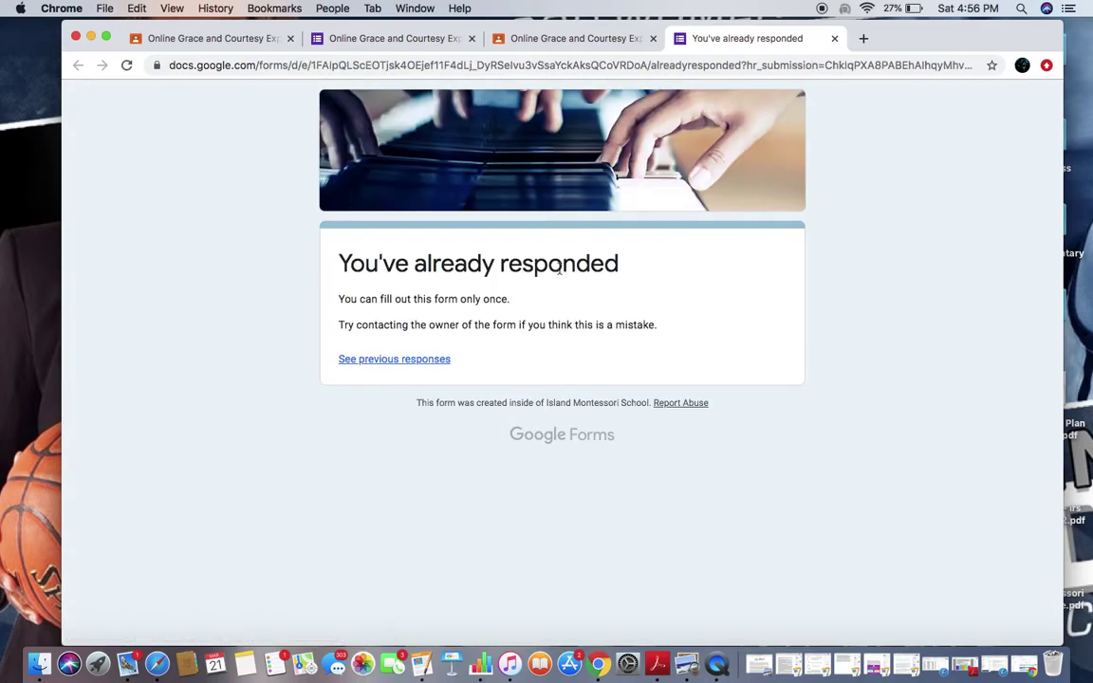
{"action": "left_click", "coordinate": [834, 38]}
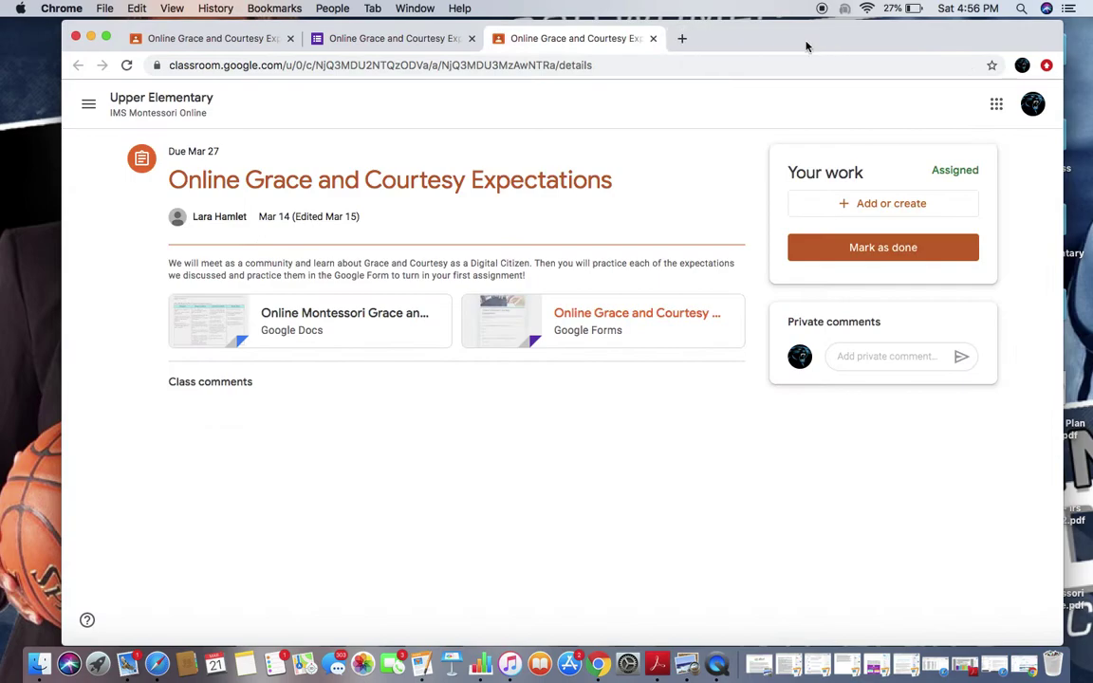
{"action": "left_click", "coordinate": [652, 38]}
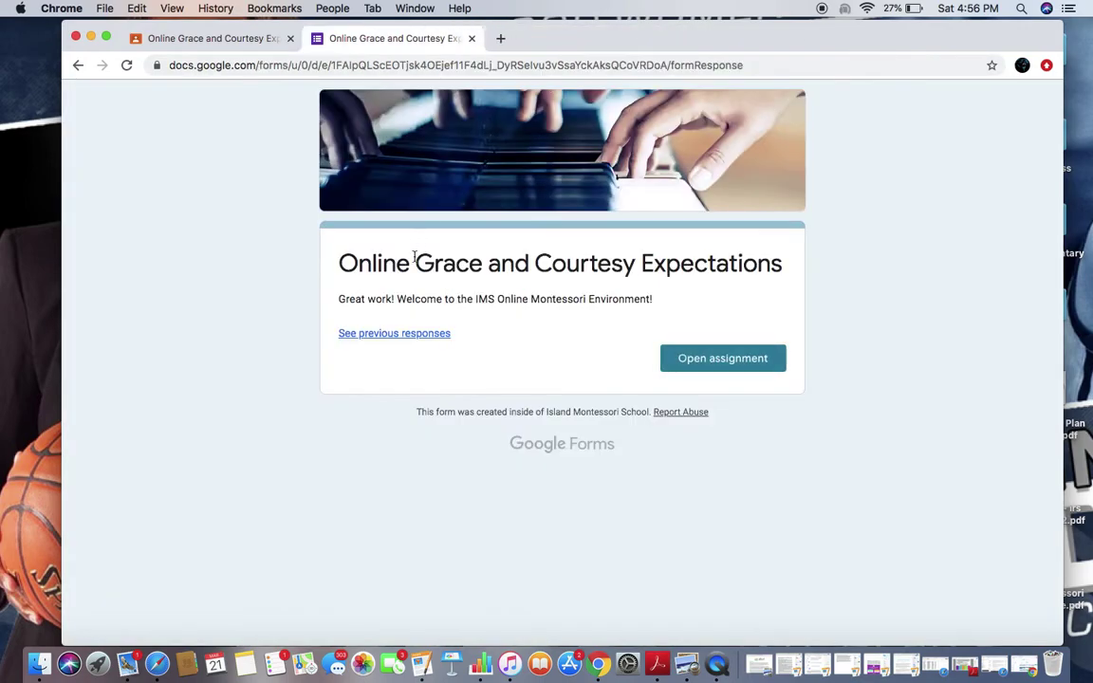
{"action": "left_click", "coordinate": [472, 39]}
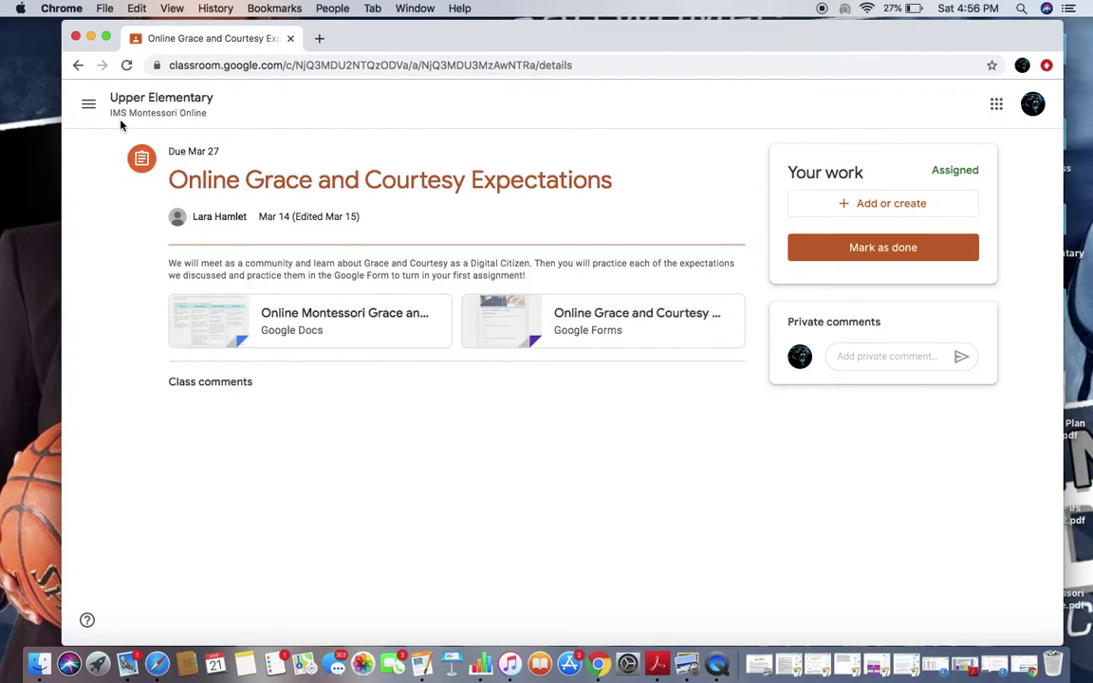
{"action": "left_click", "coordinate": [151, 111]}
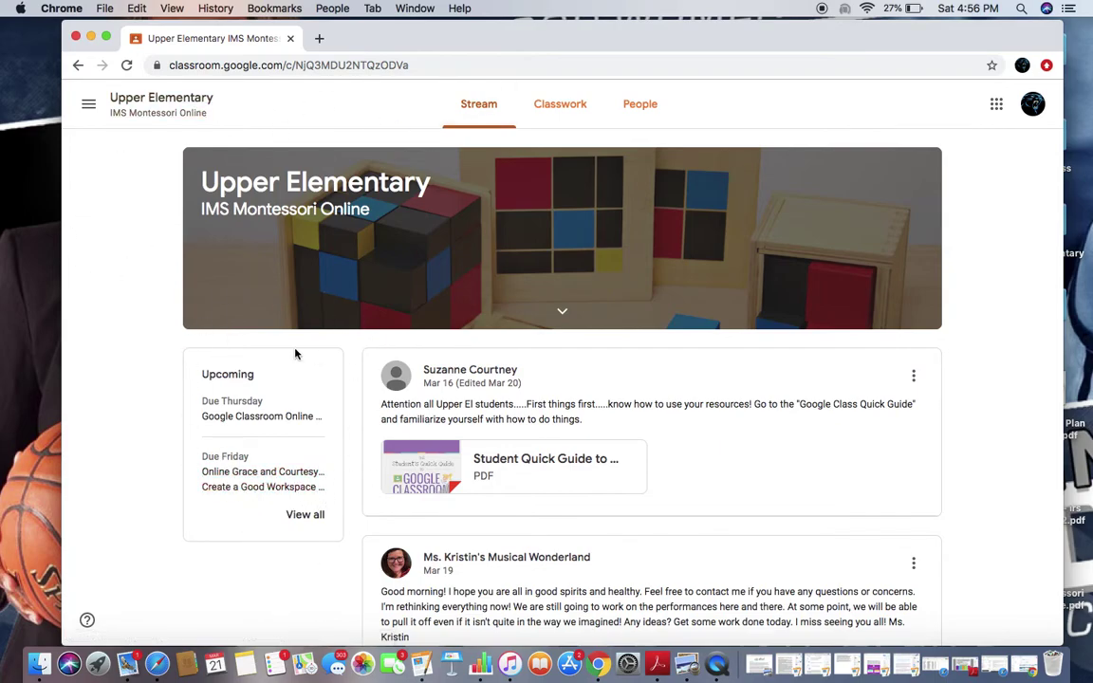
{"action": "left_click", "coordinate": [559, 119]}
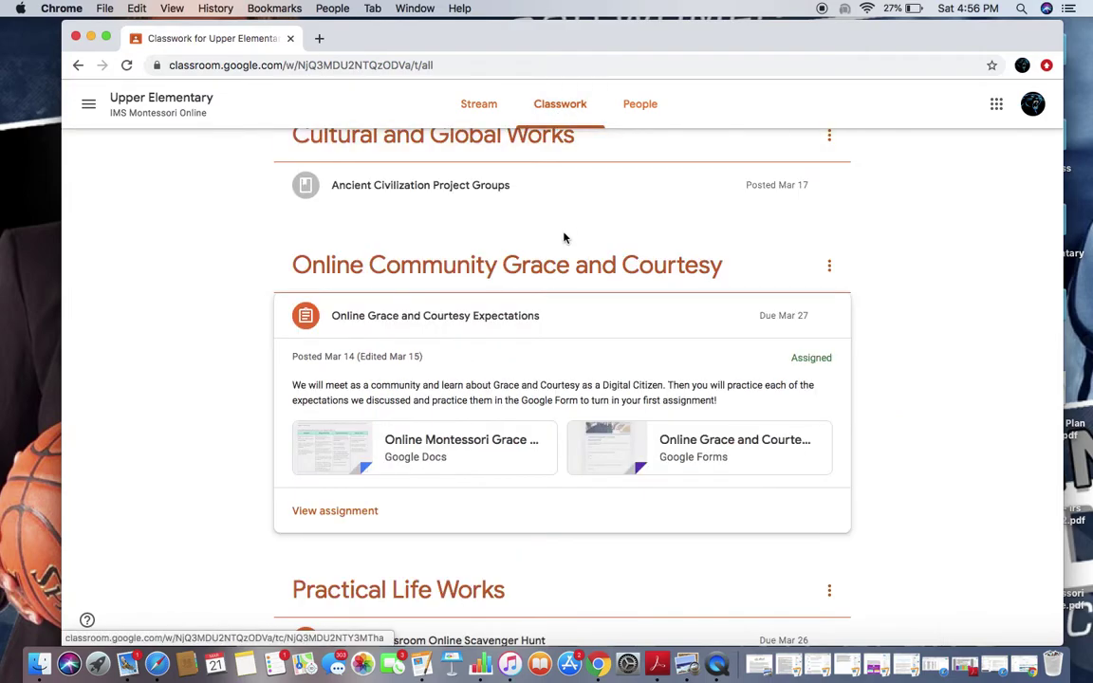
{"action": "left_click", "coordinate": [566, 274]}
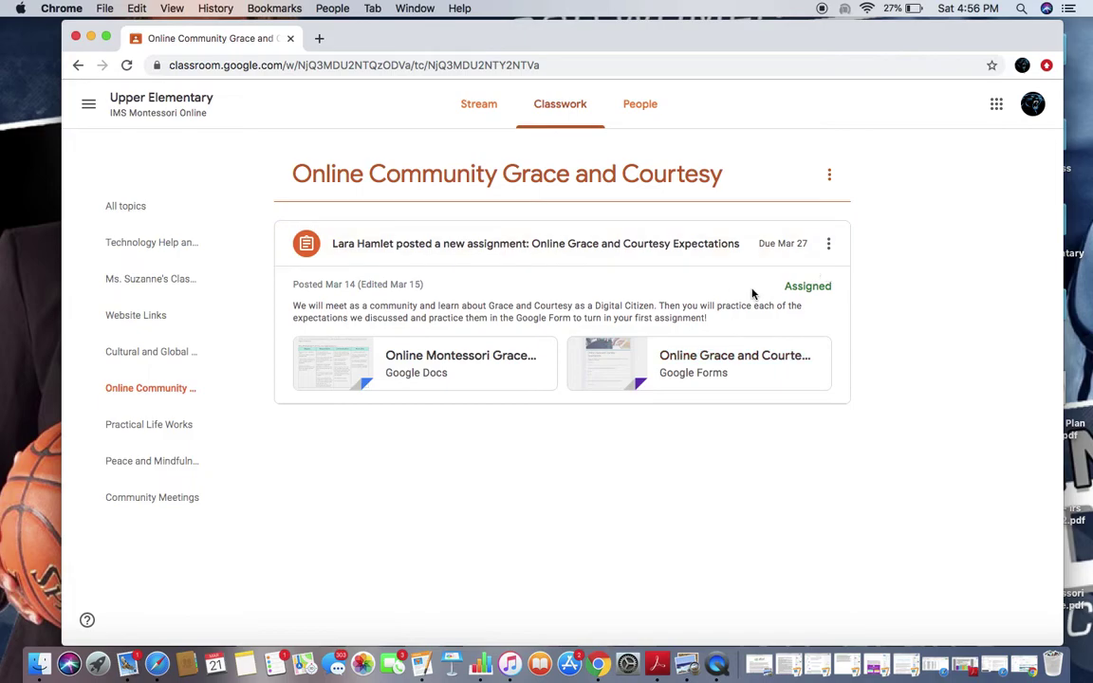
{"action": "left_click", "coordinate": [669, 263]}
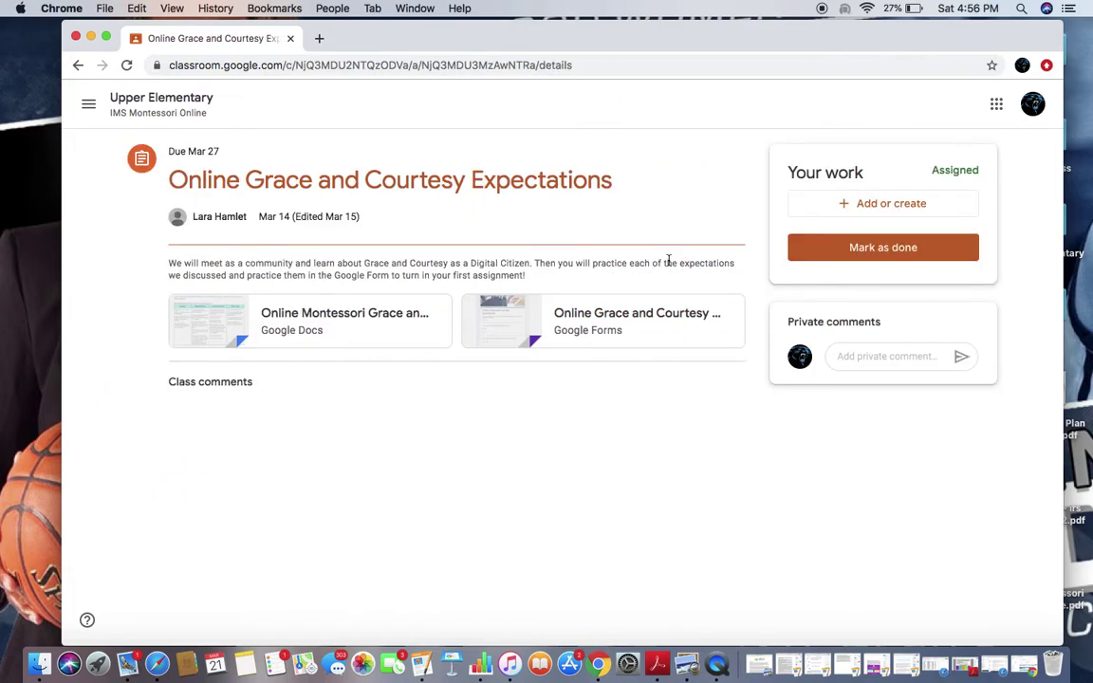